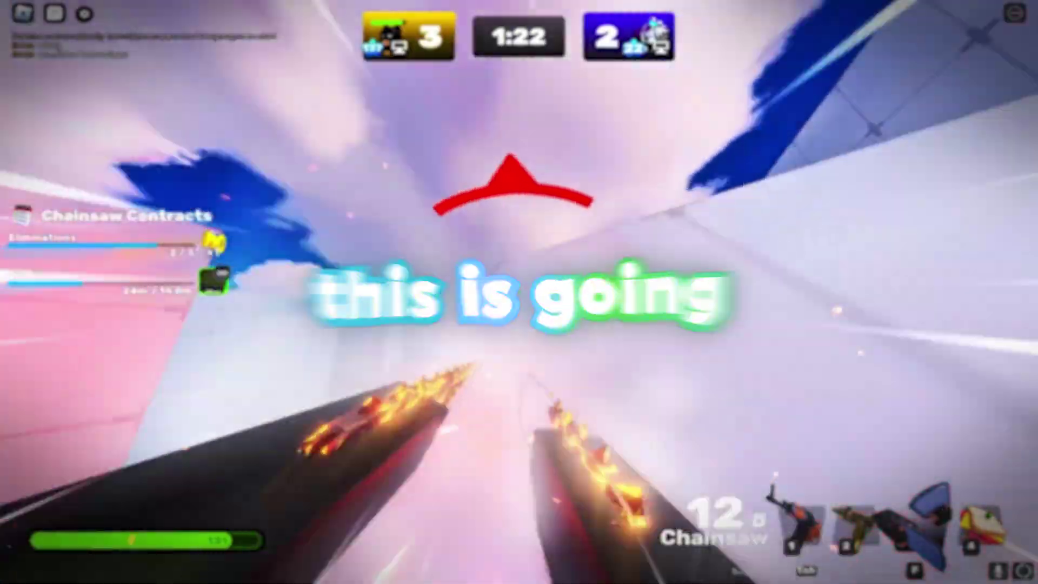
pyautogui.press('2')
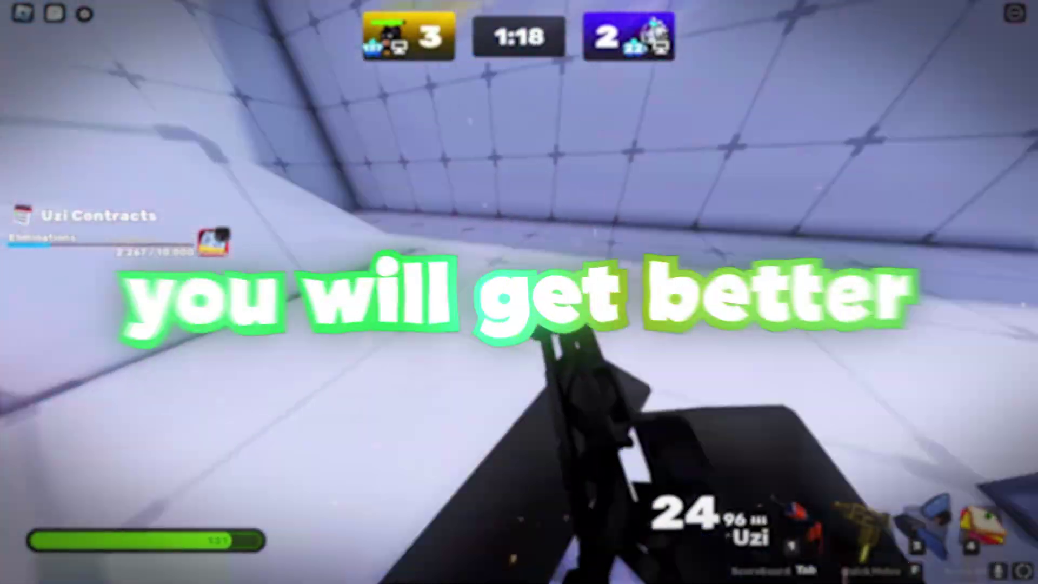
pyautogui.click(519, 292)
pyautogui.click(518, 292)
pyautogui.press('1')
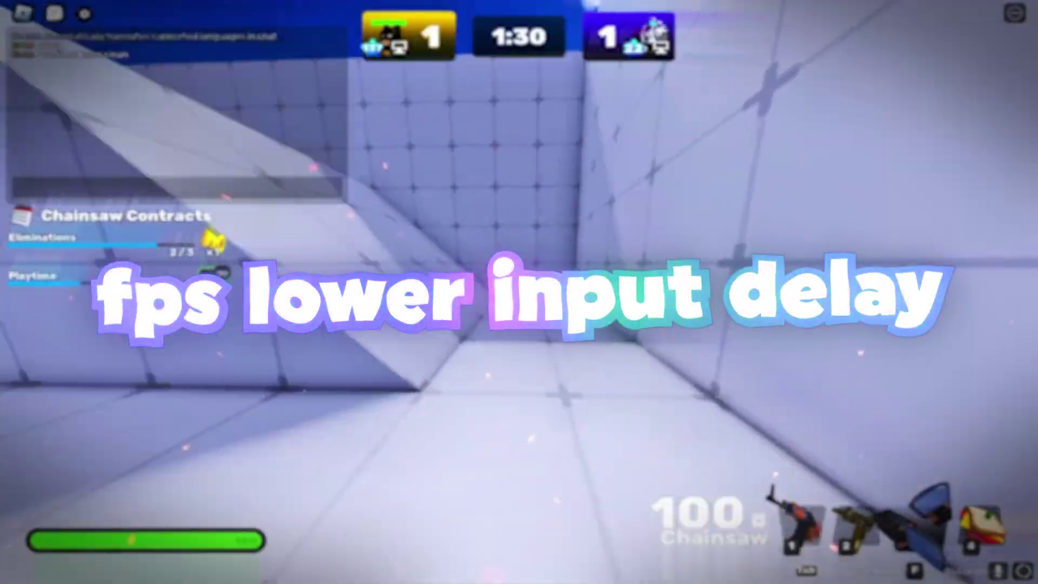
pyautogui.press('1')
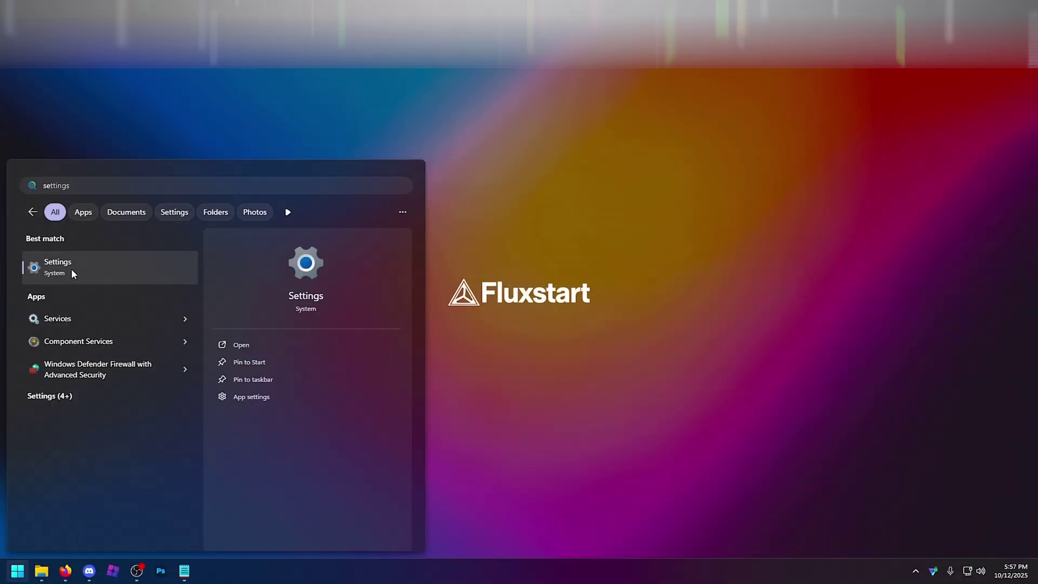
# Open Windows Settings and display the list of startup apps
pyautogui.click(72, 269)
pyautogui.click(252, 219)
pyautogui.click(423, 352)
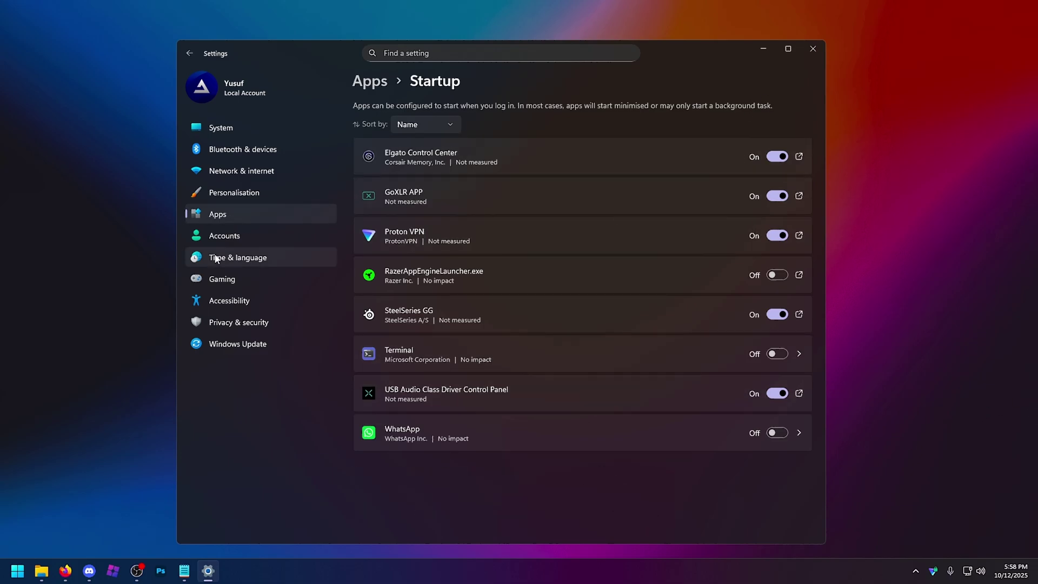
# View the Game Bar options in the Gaming settings and return to the Gaming overview
pyautogui.click(227, 278)
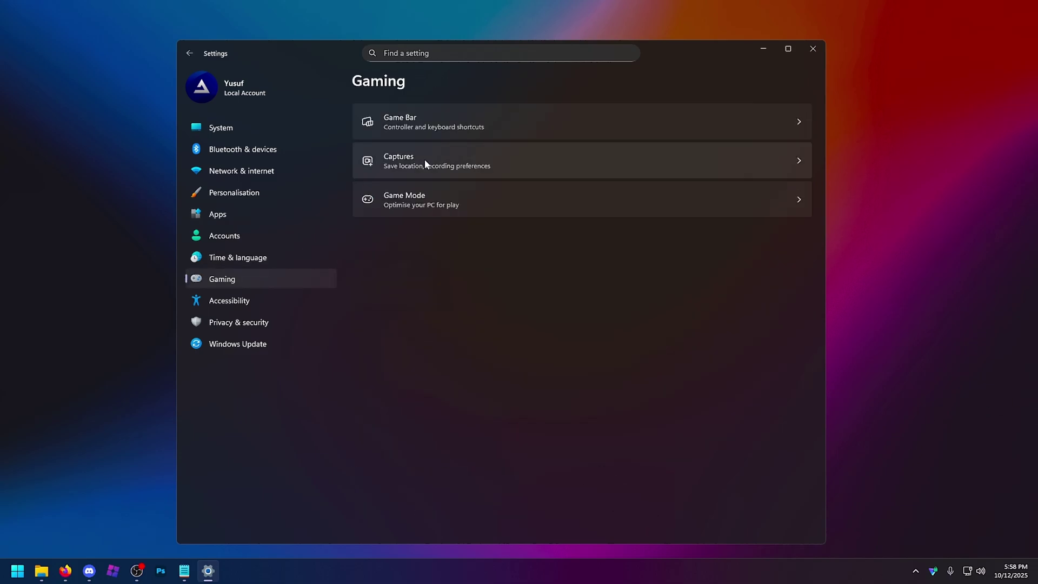
pyautogui.click(471, 121)
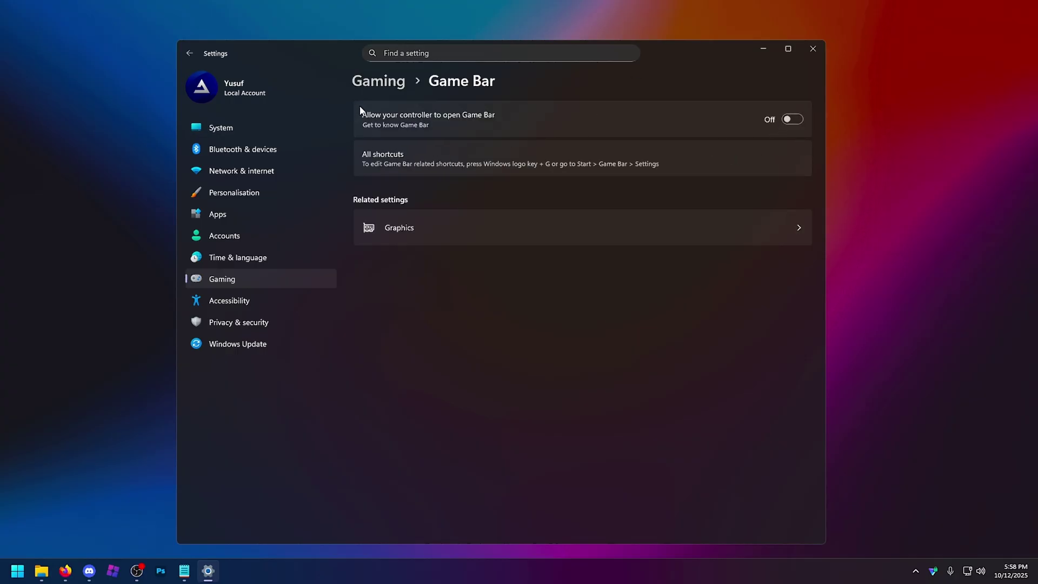
pyautogui.click(374, 84)
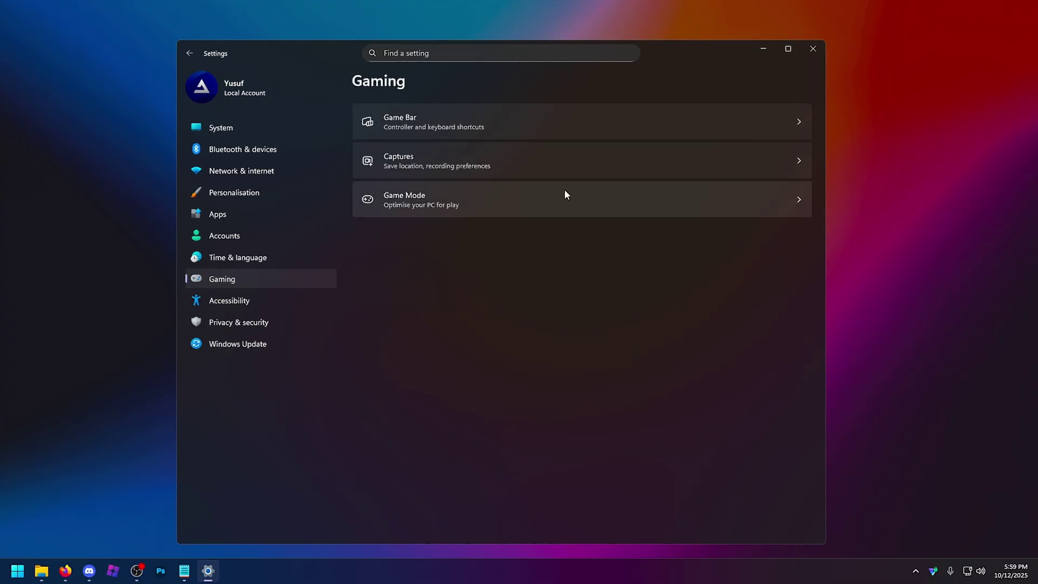
# Go through the Game Mode settings to the Graphics settings and expand the advanced graphics settings
pyautogui.click(521, 200)
pyautogui.click(451, 196)
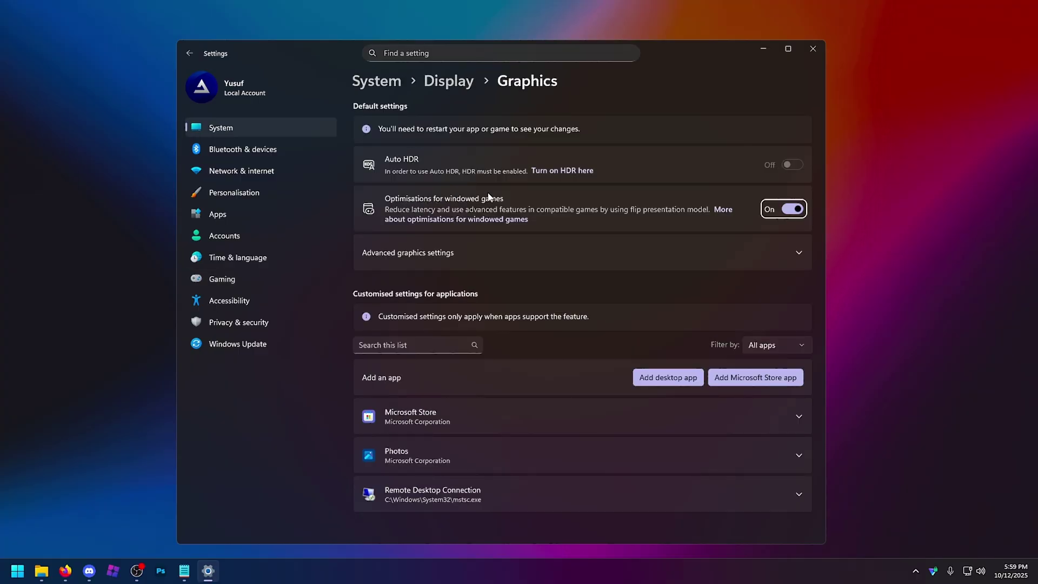
pyautogui.click(465, 254)
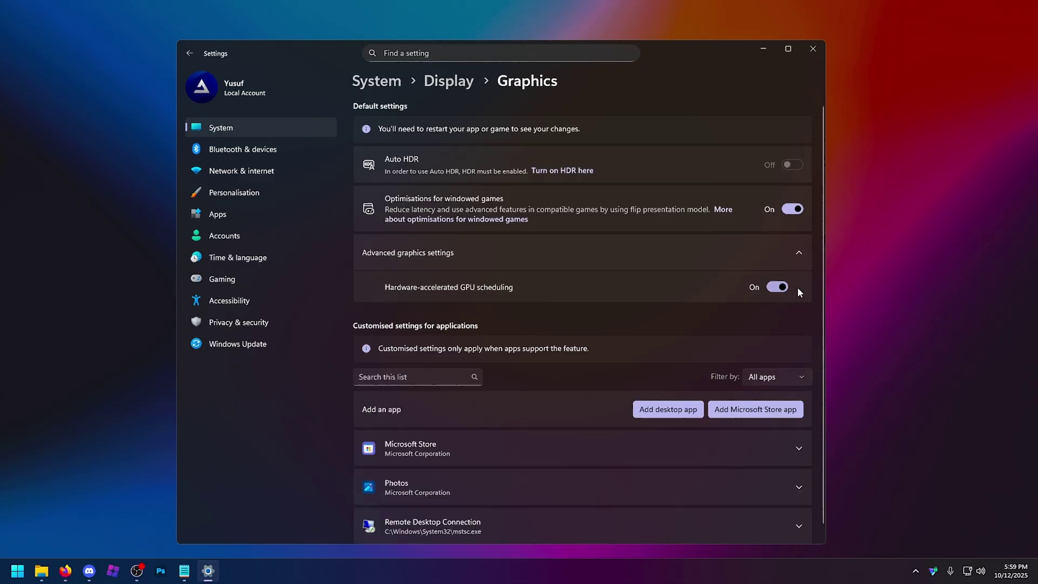
# Close Settings, search Windows for the power plan options and open Choose a power plan
pyautogui.hotkey('alt', 'F4')
pyautogui.press('super')
pyautogui.write('power pla')
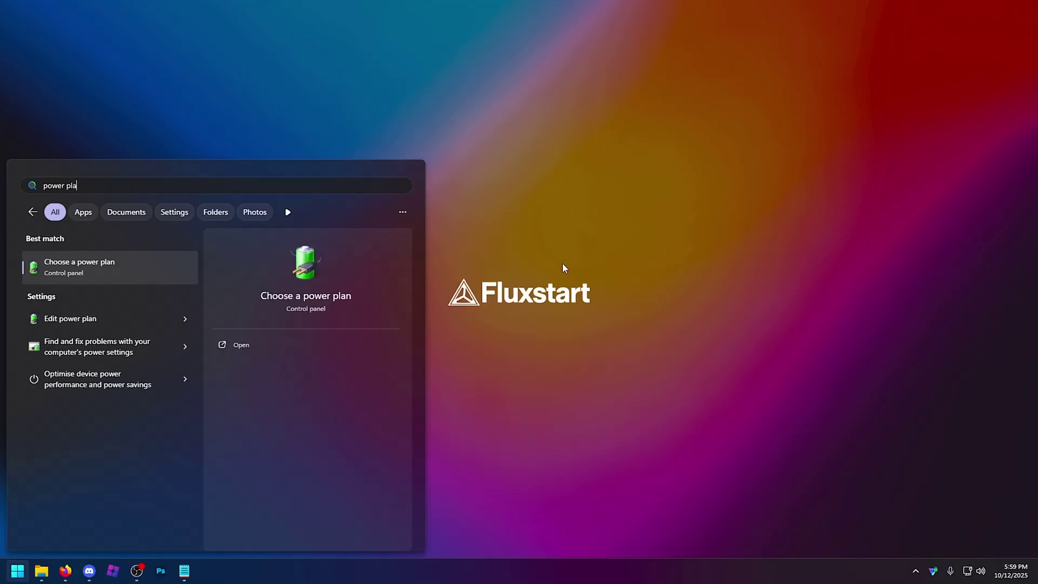
pyautogui.press('Return')
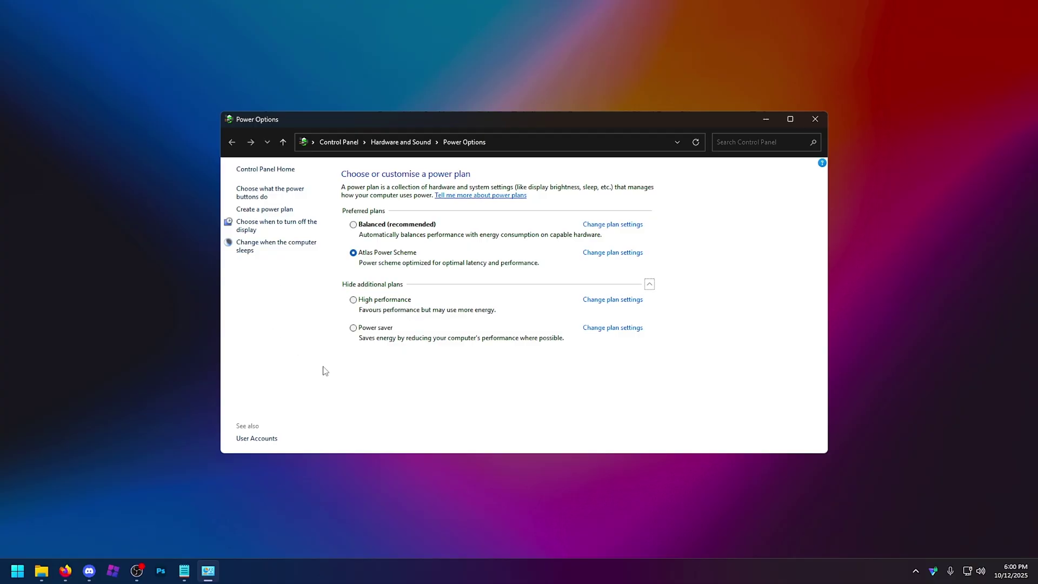
# Switch to Firefox and copy the command powercfg -duplicatescheme e9a42b02-d5df-448d-aa00-03f14749eb61 from the Ultimate Performance article
pyautogui.click(66, 571)
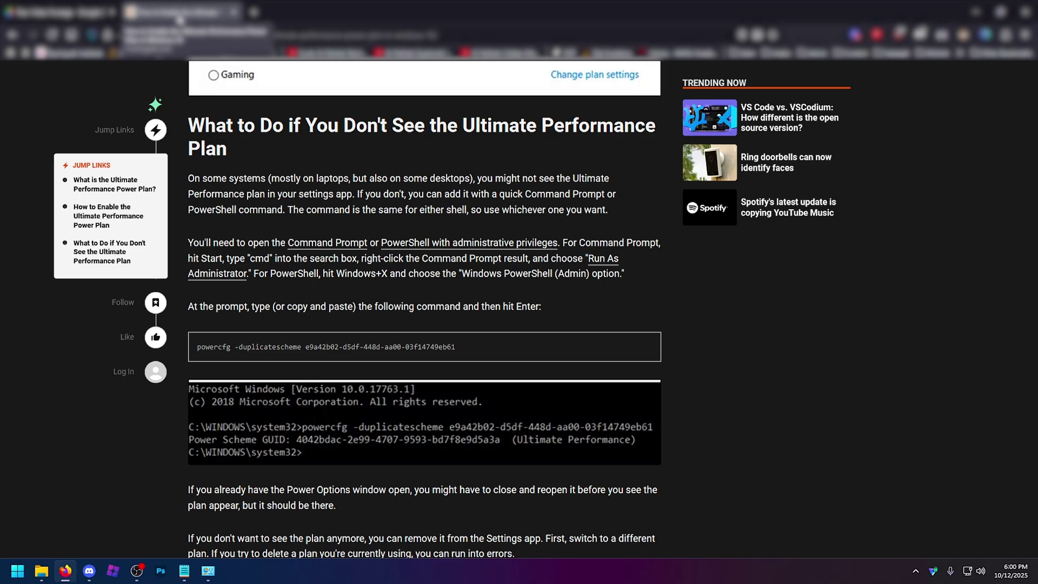
pyautogui.moveTo(480, 347); pyautogui.dragTo(195, 341)
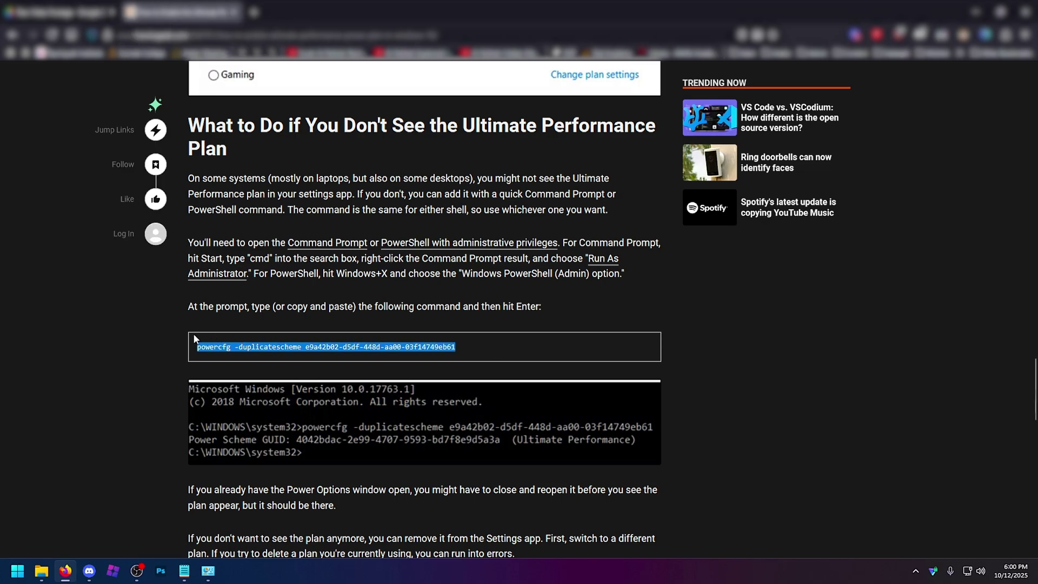
pyautogui.rightClick(206, 342)
pyautogui.click(233, 112)
# Run powercfg -duplicatescheme e9a42b02-d5df-448d-aa00-03f14749eb61 in a Command Prompt with administrator rights and close it
pyautogui.press('super')
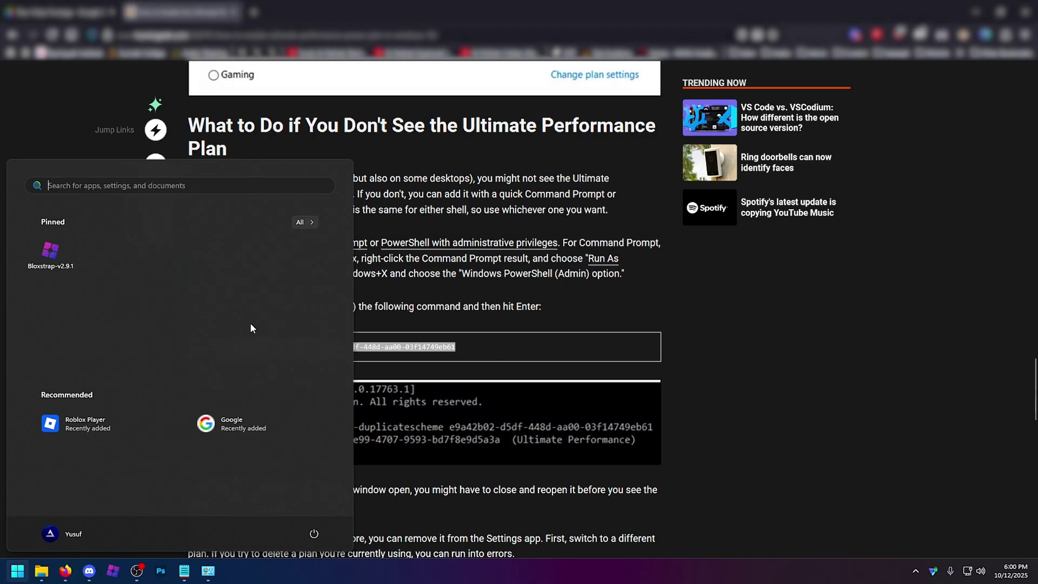
pyautogui.write('cmd')
pyautogui.rightClick(154, 278)
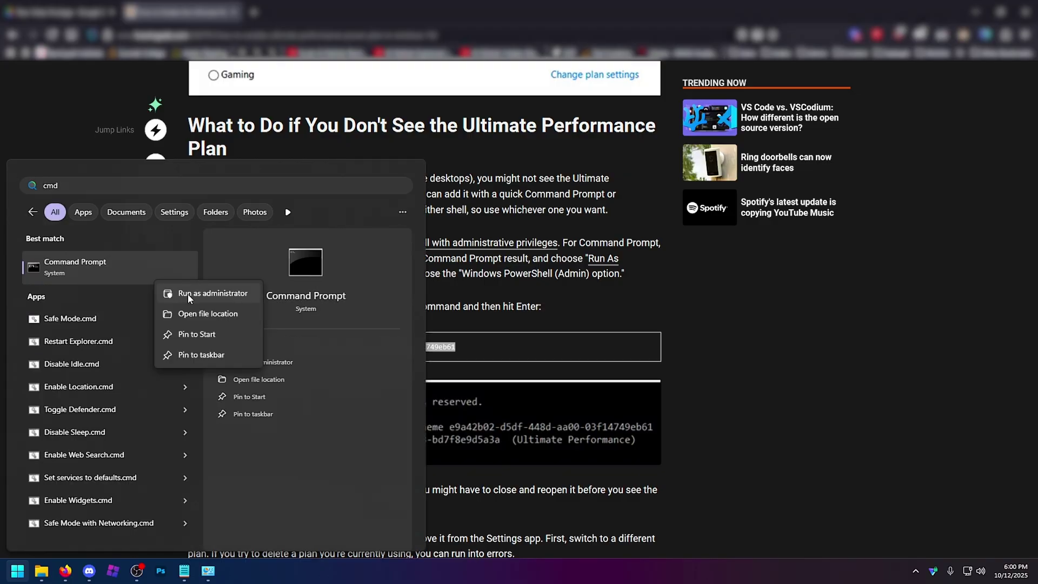
pyautogui.click(187, 294)
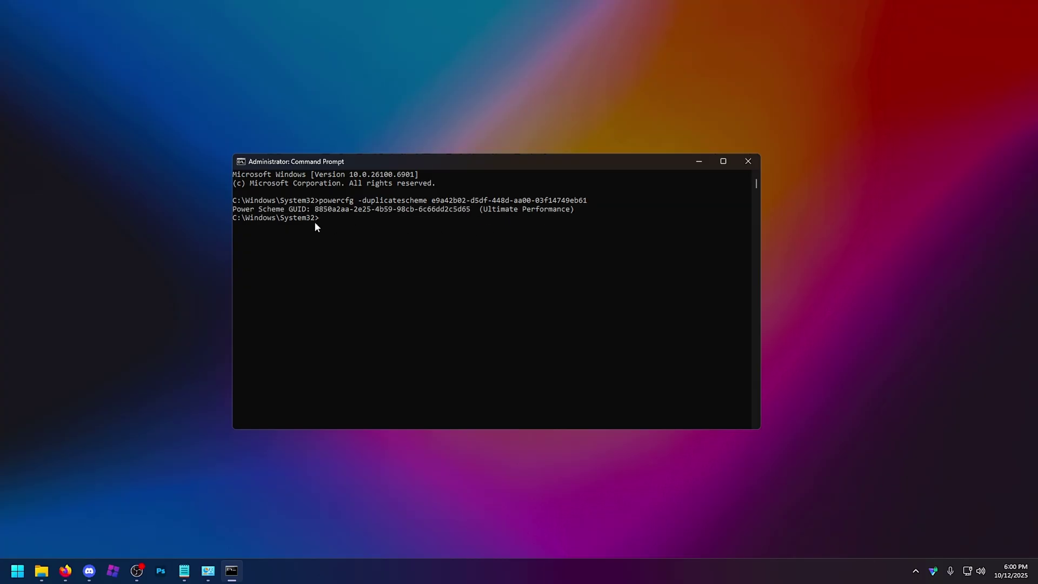
pyautogui.press('super')
pyautogui.click(748, 161)
# Close the Power Options window and reopen the power plan page to refresh its list of plans
pyautogui.click(218, 566)
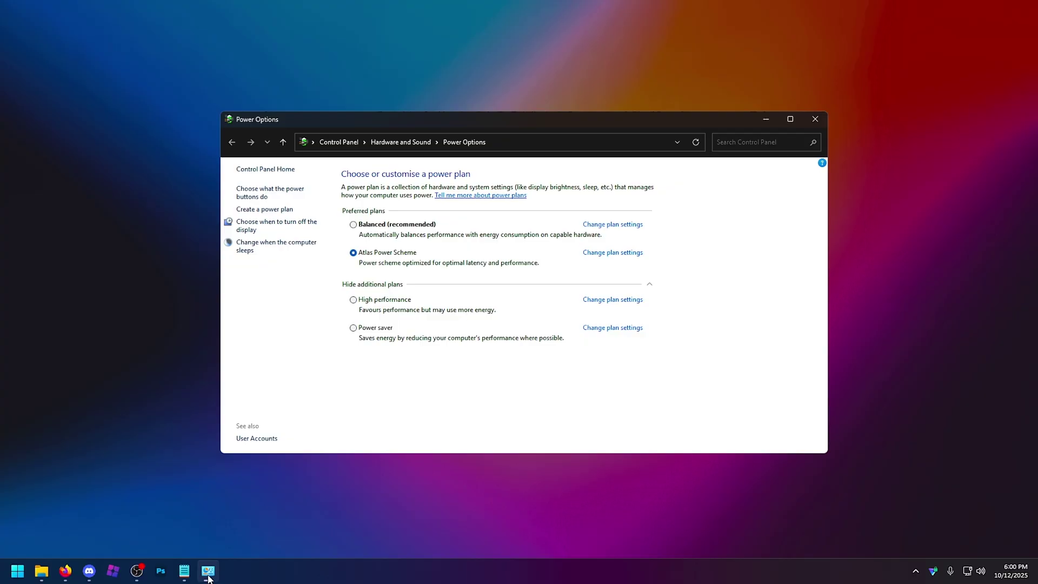
pyautogui.rightClick(223, 562)
pyautogui.click(217, 540)
pyautogui.press('super')
pyautogui.write('power')
pyautogui.click(178, 265)
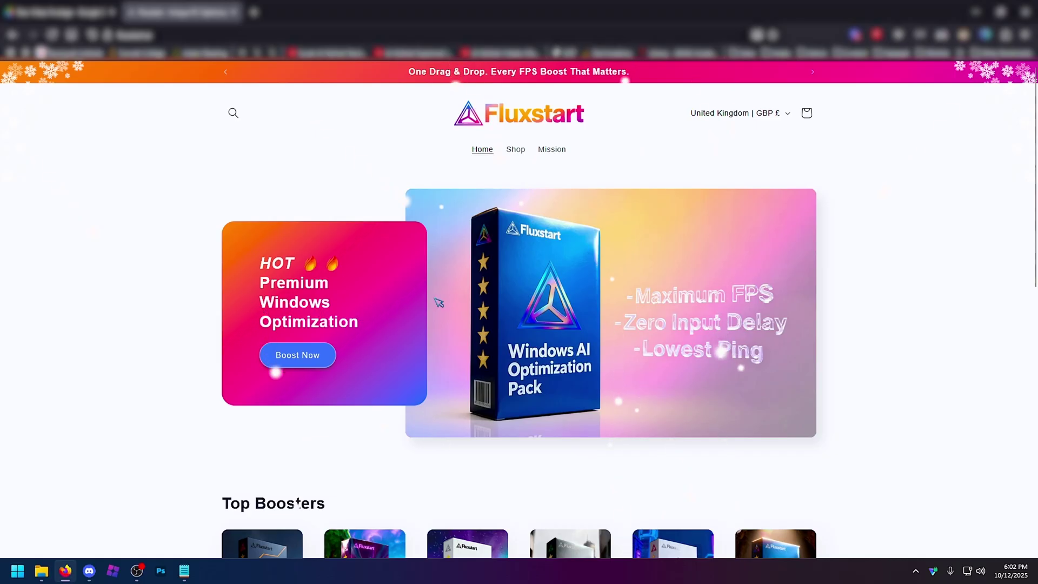
# Open the AI Windows Optimization Pack product page on the Fluxstart site and look through its details
pyautogui.scroll(-5, 806, 374)
pyautogui.click(807, 373)
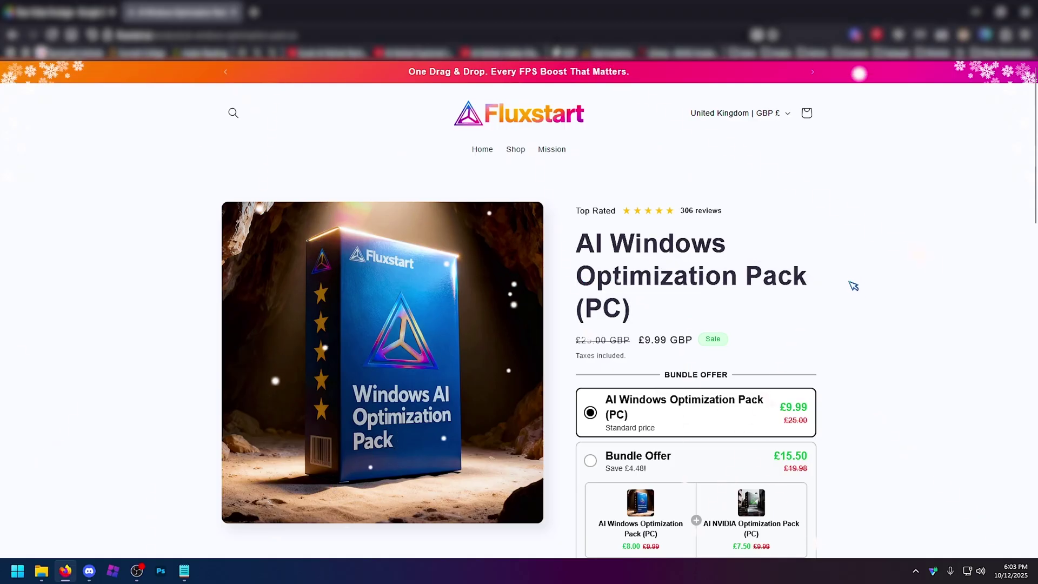
pyautogui.scroll(-3, 853, 285)
pyautogui.click(754, 327)
pyautogui.click(772, 352)
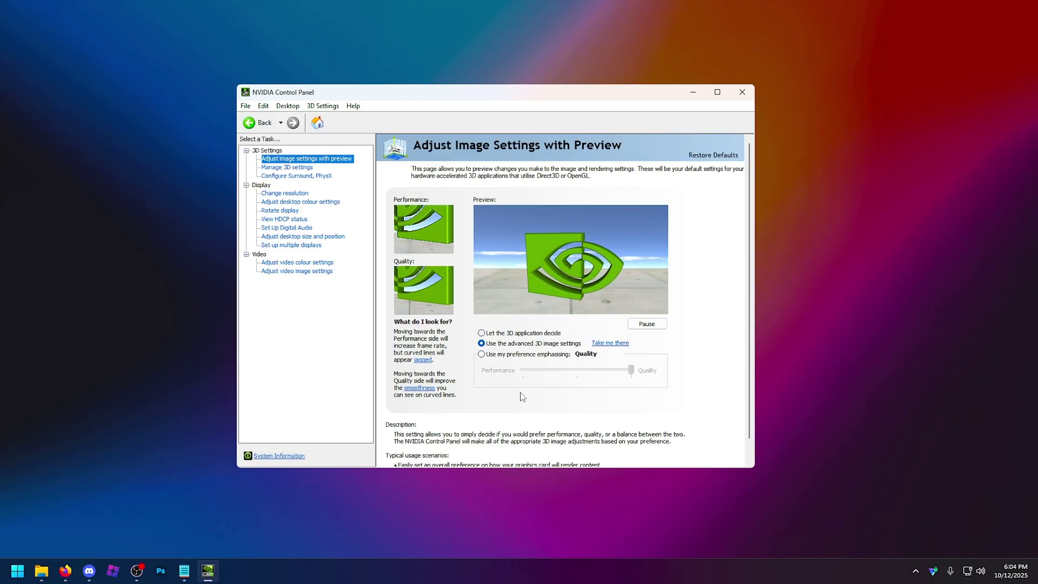
# Set the NVIDIA image settings preference to Performance and review the global list under Manage 3D settings
pyautogui.click(615, 372)
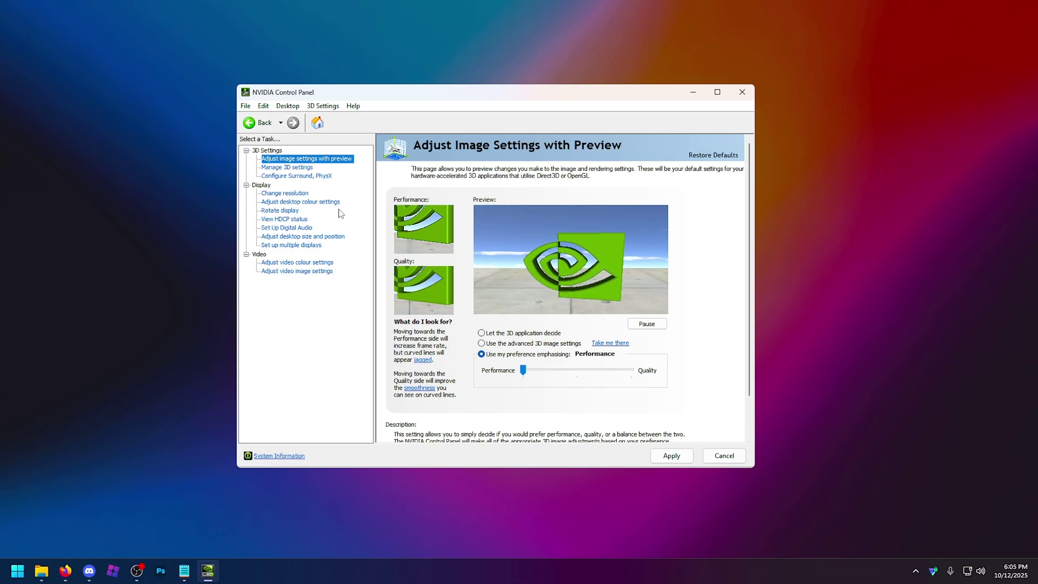
pyautogui.click(274, 167)
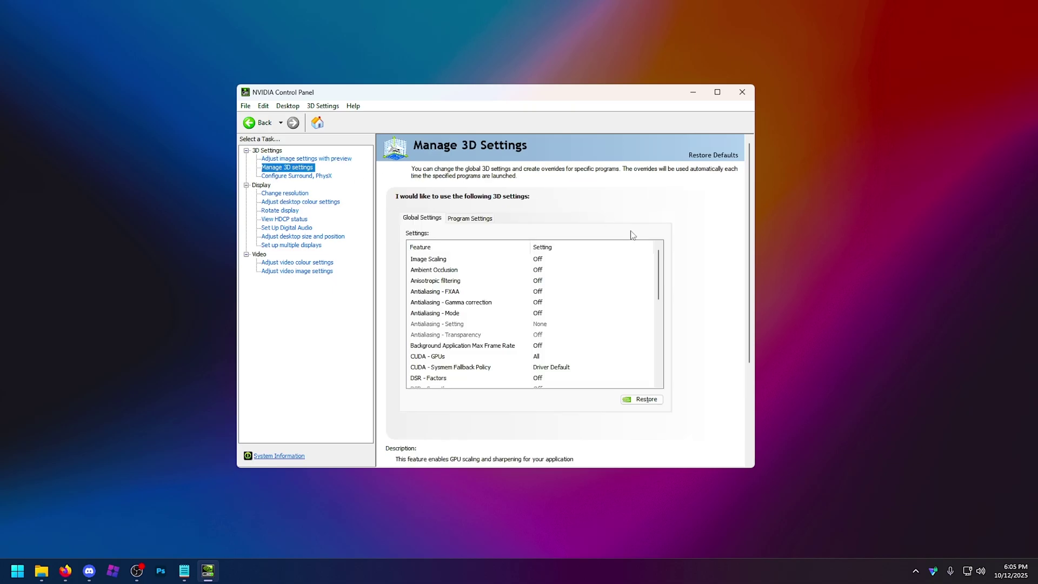
pyautogui.scroll(-10, 610, 279)
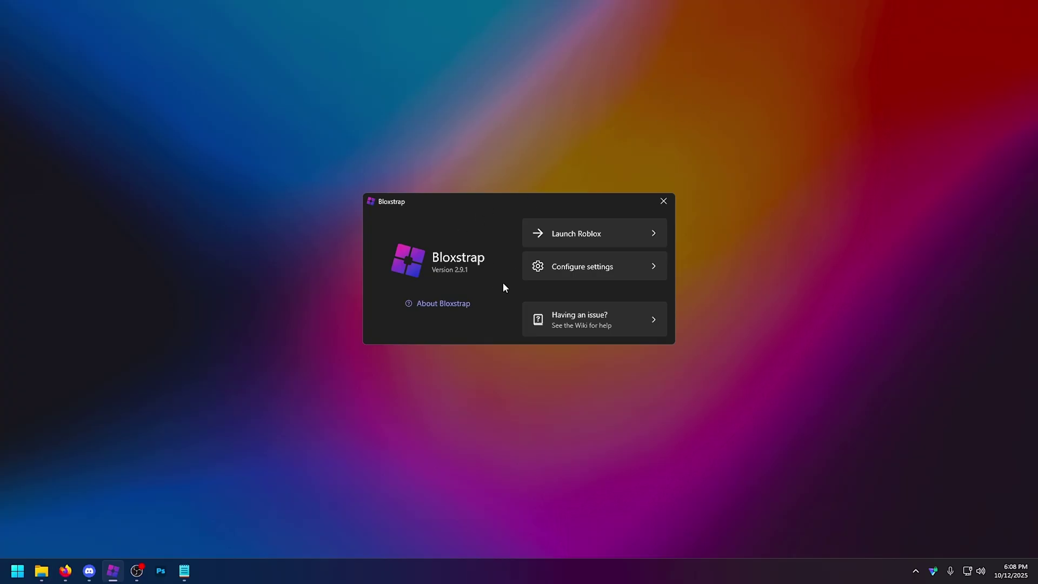
# Open the Bloxstrap configuration settings
pyautogui.click(600, 270)
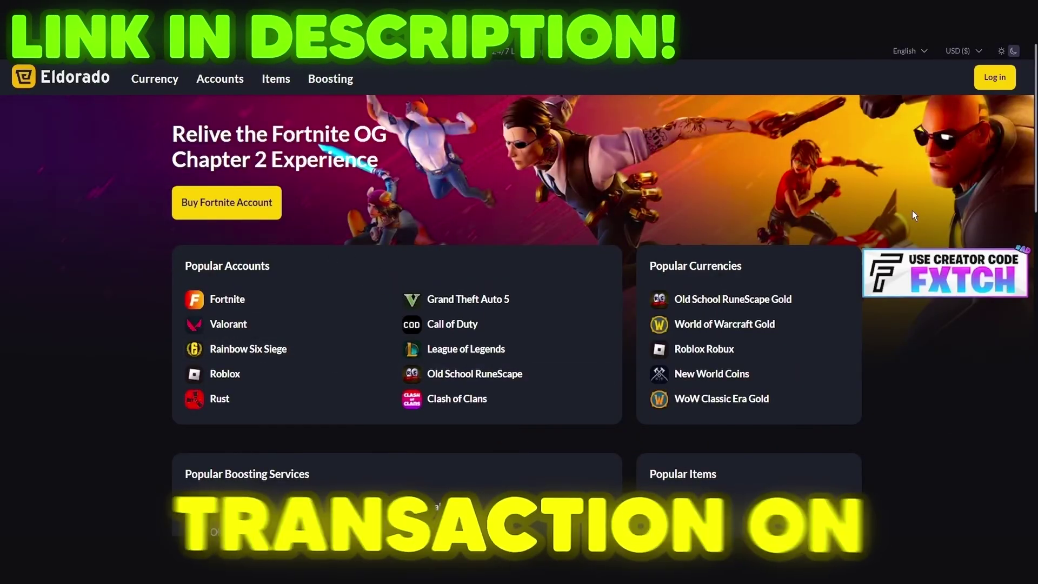
# Open the Roblox Robux offer on the Eldorado marketplace and look through the other sellers
pyautogui.scroll(-2, 519, 292)
pyautogui.scroll(-7, 924, 246)
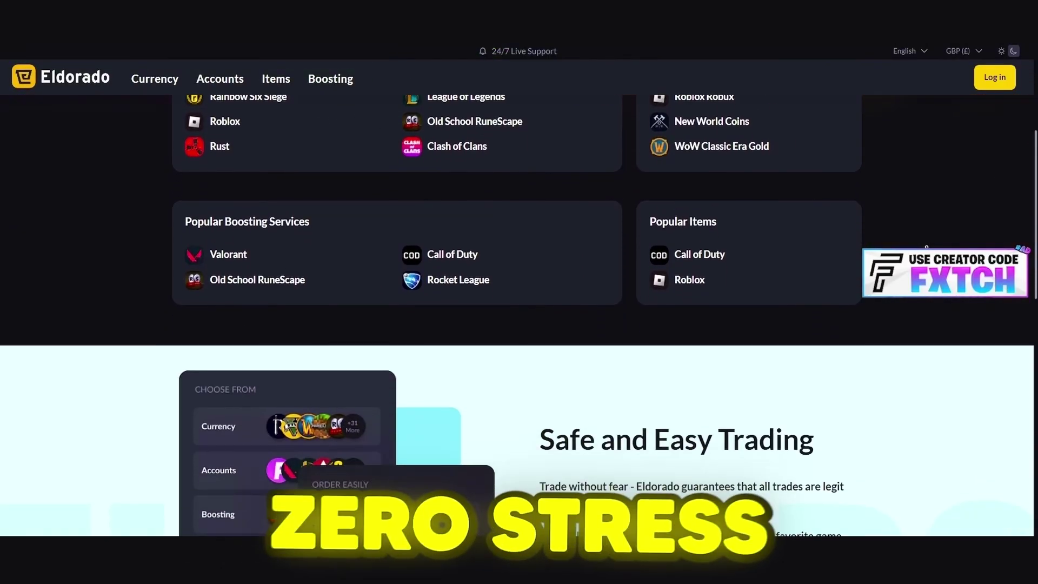
pyautogui.scroll(-6, 929, 247)
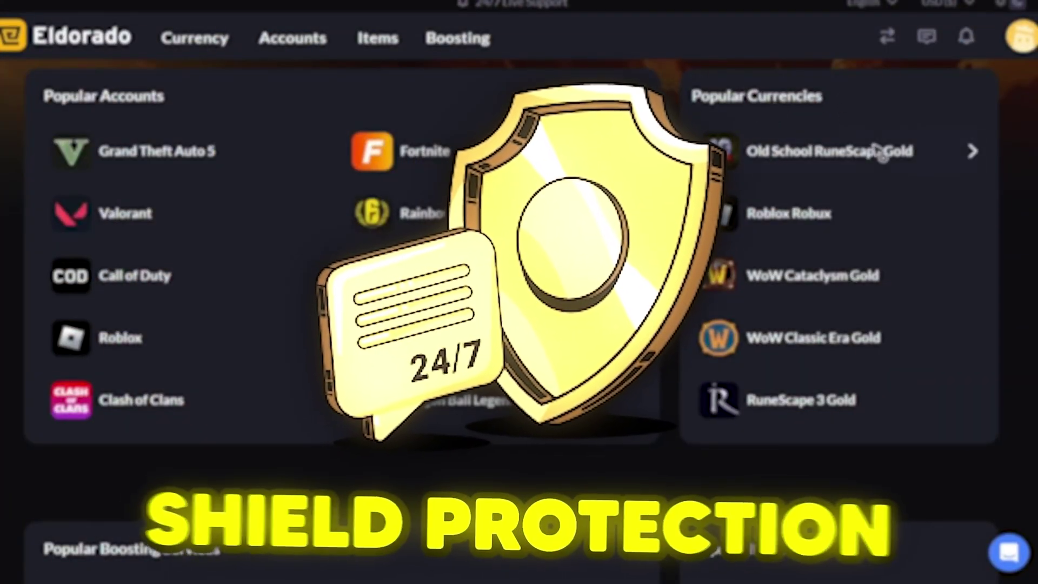
pyautogui.click(719, 213)
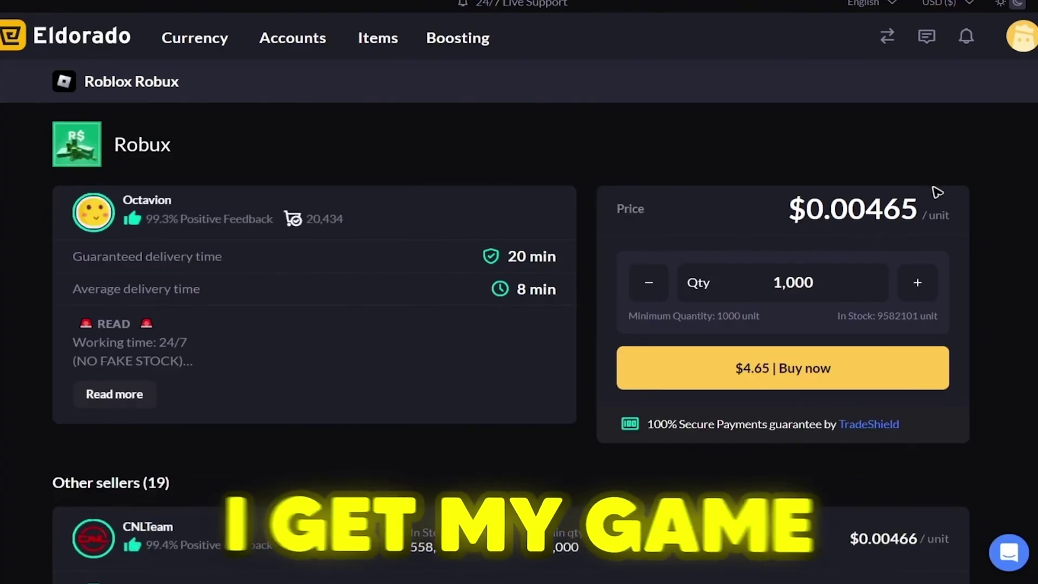
pyautogui.scroll(-8, 934, 204)
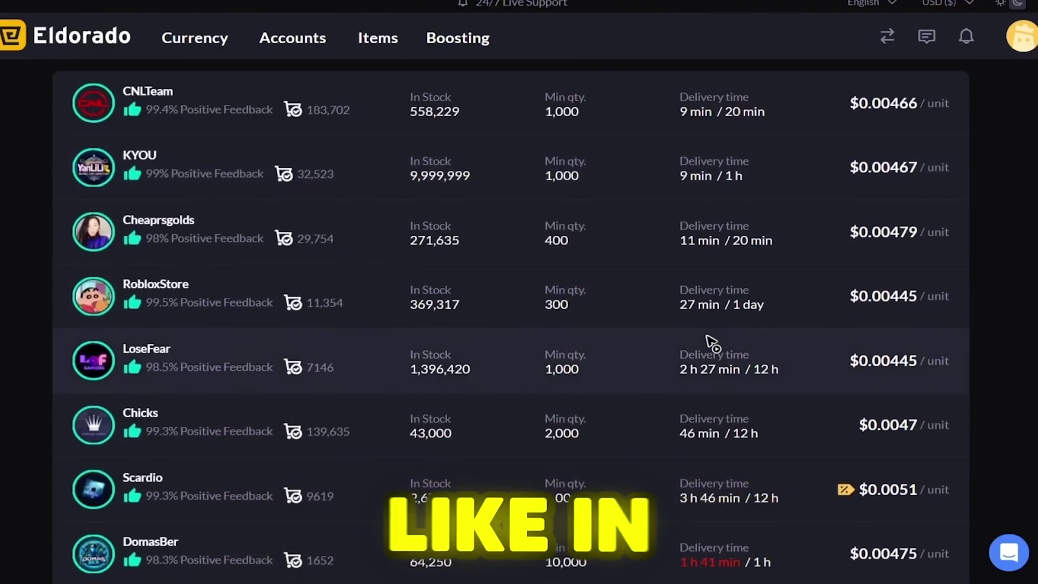
pyautogui.scroll(8, 675, 270)
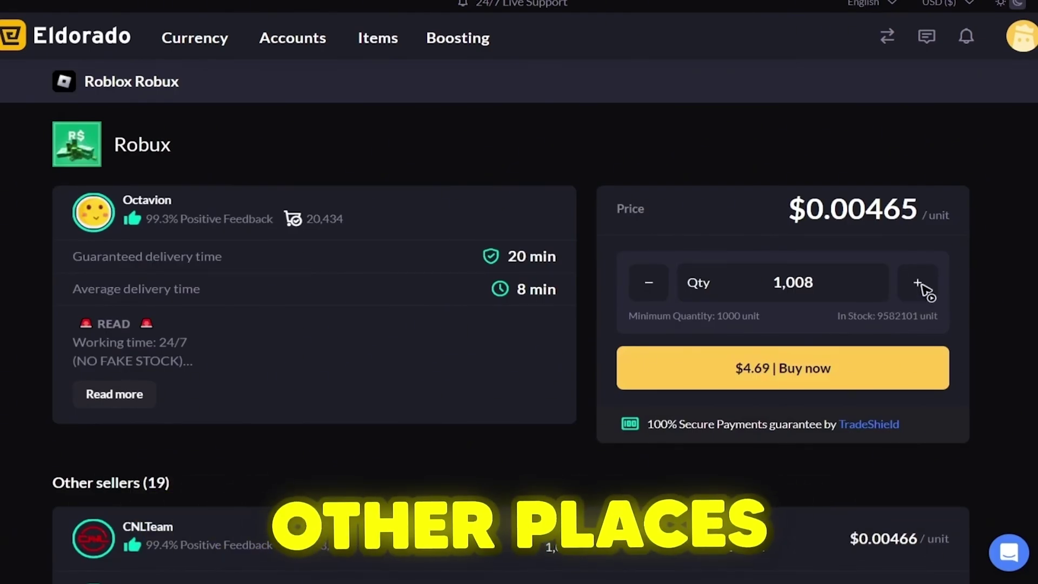
# Set the Robux order quantity to 5000 and proceed to buy it
pyautogui.click(922, 286)
pyautogui.doubleClick(795, 278)
pyautogui.press('BackSpace')
pyautogui.write('5000')
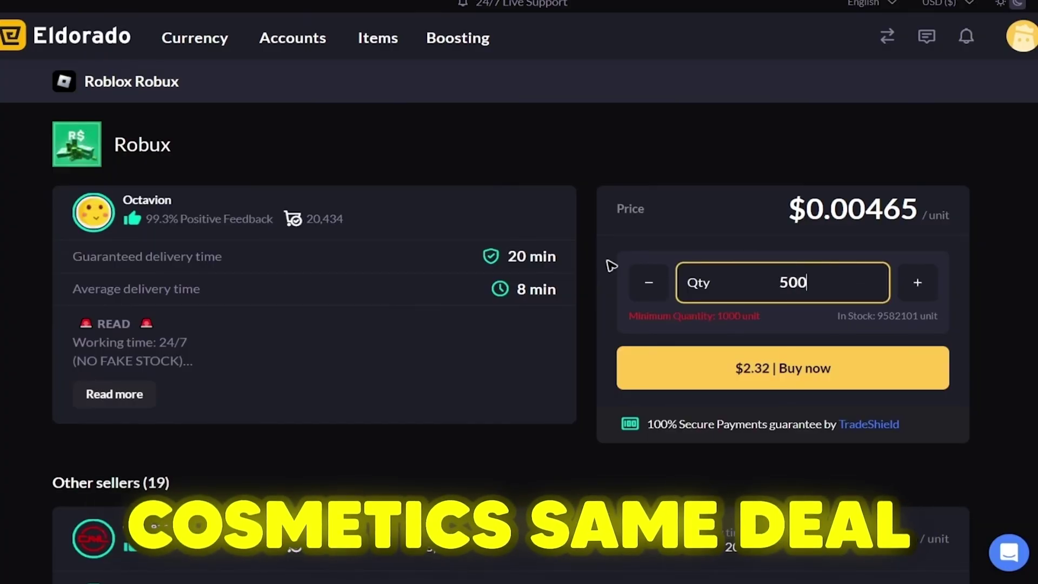
pyautogui.click(773, 377)
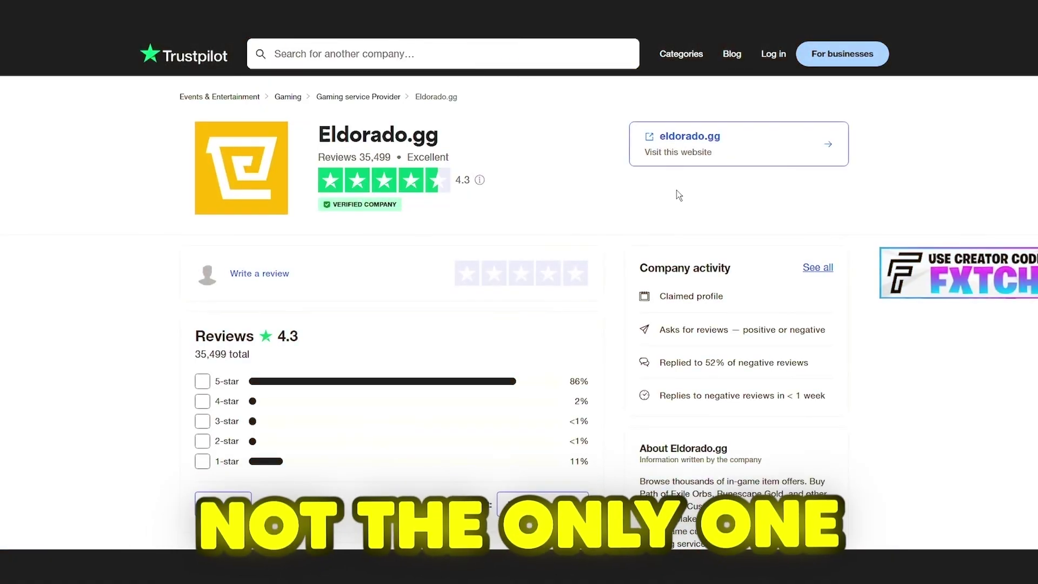
# Read through the customer reviews of Eldorado.gg on Trustpilot
pyautogui.scroll(-6, 401, 187)
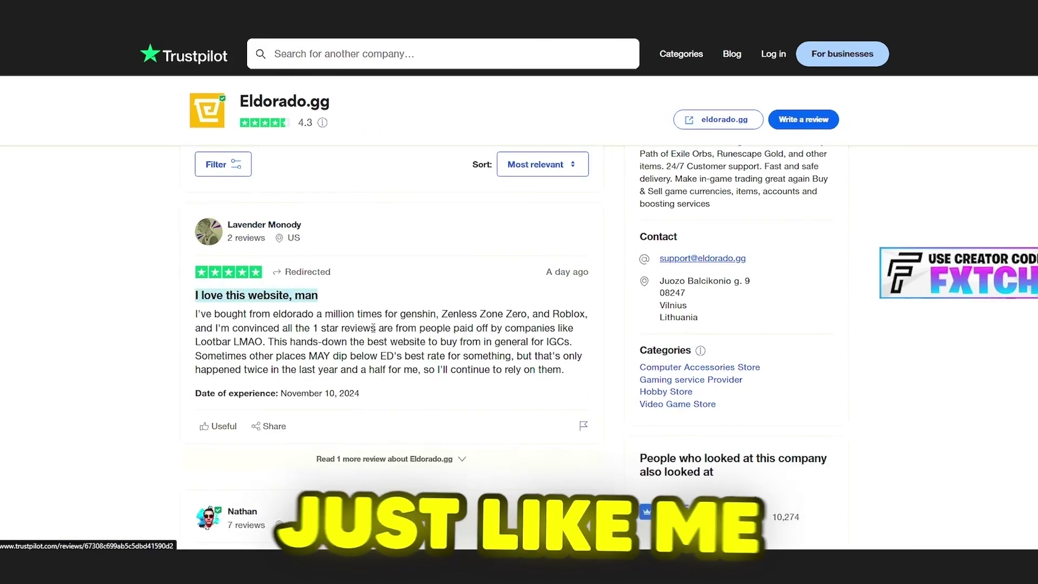
pyautogui.scroll(-2, 411, 386)
pyautogui.scroll(-3, 426, 381)
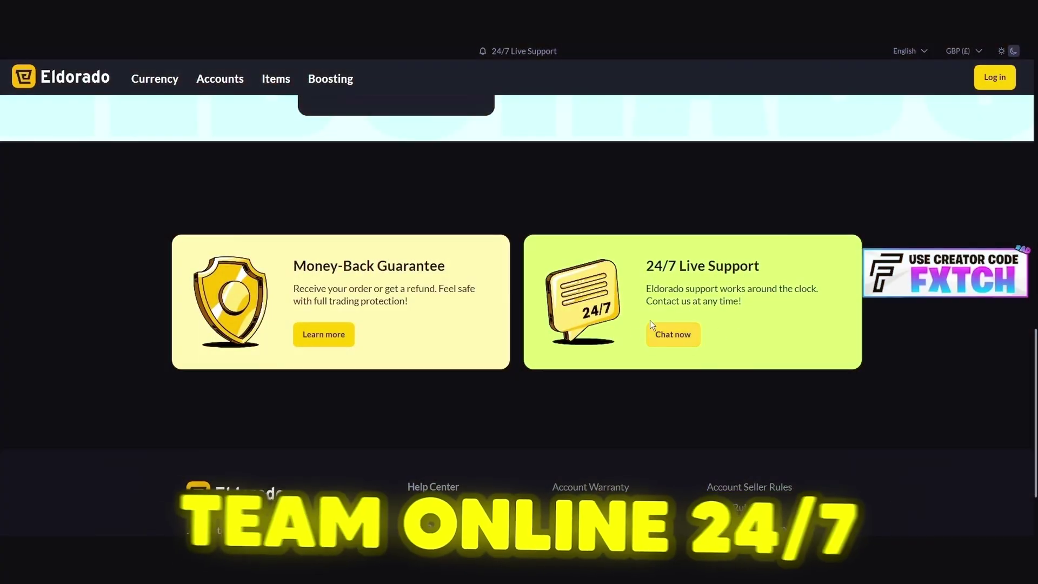
# Open the Eldorado support chat and view the Order dispute process help article
pyautogui.click(1007, 512)
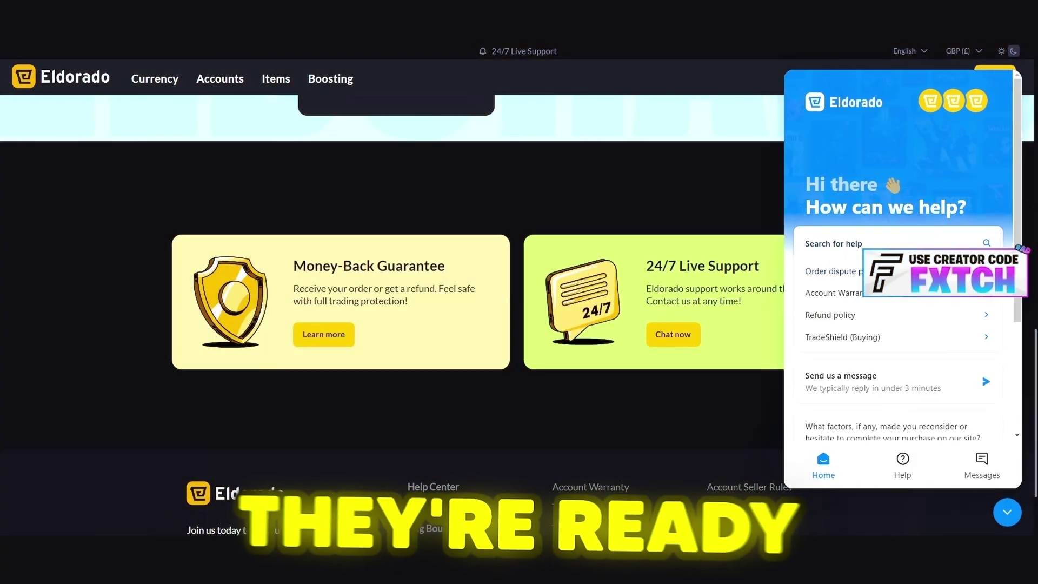
pyautogui.click(886, 272)
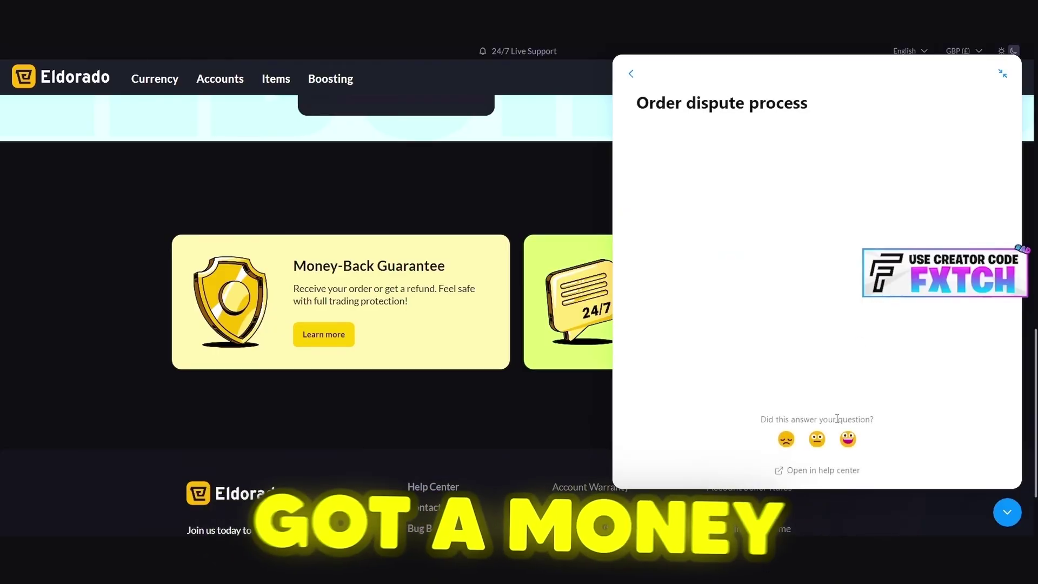
# Read through the common dispute reasons and handling time in the Order dispute process article
pyautogui.scroll(-12, 805, 430)
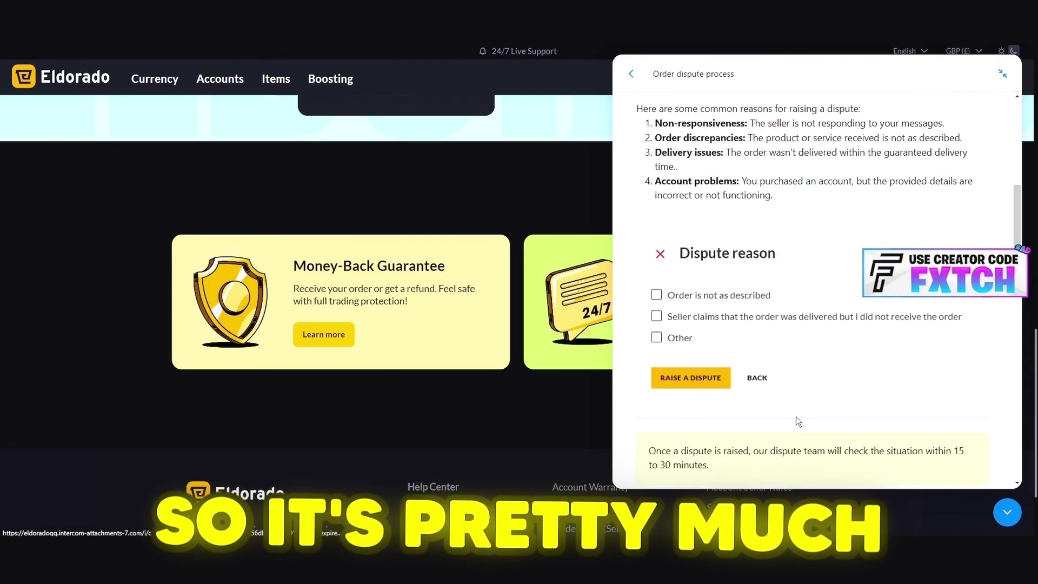
pyautogui.scroll(-3, 796, 421)
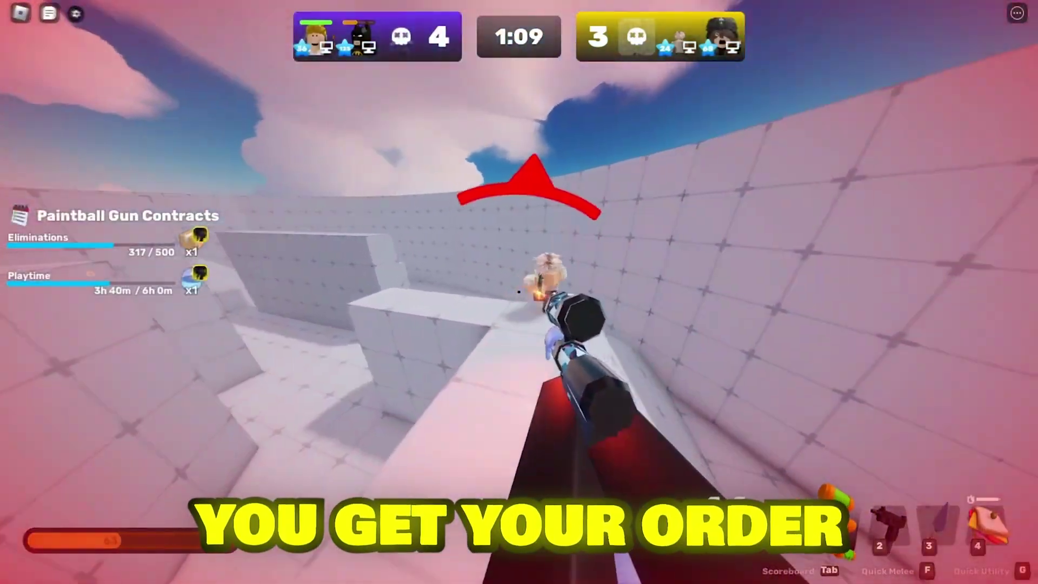
pyautogui.press('3')
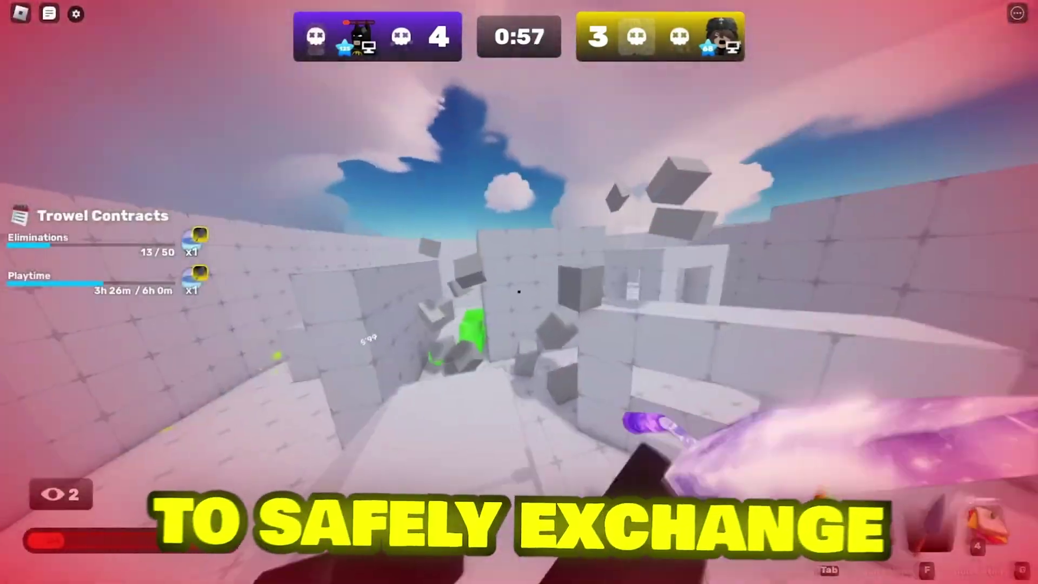
pyautogui.press('1')
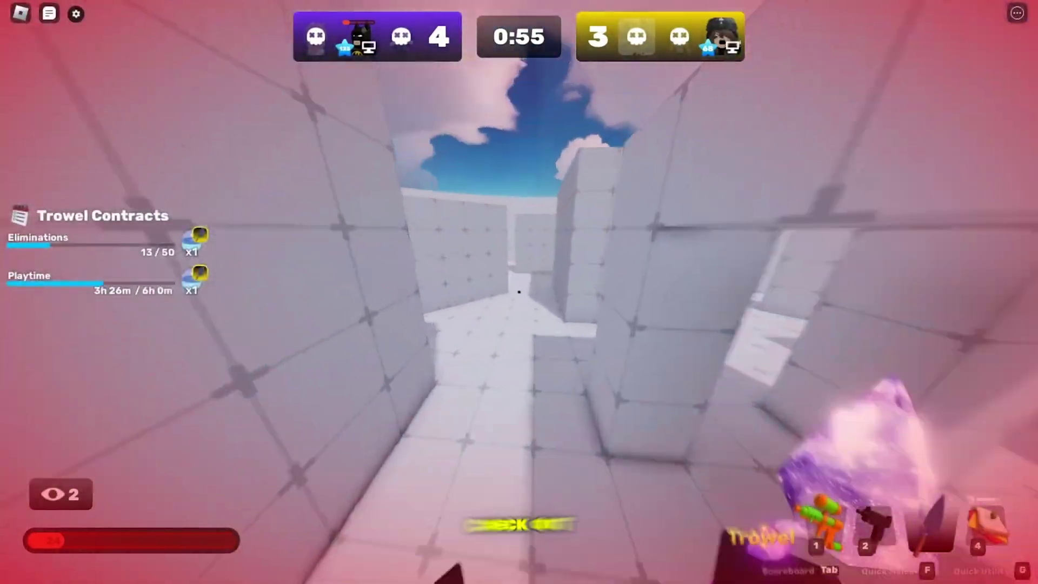
pyautogui.press('2')
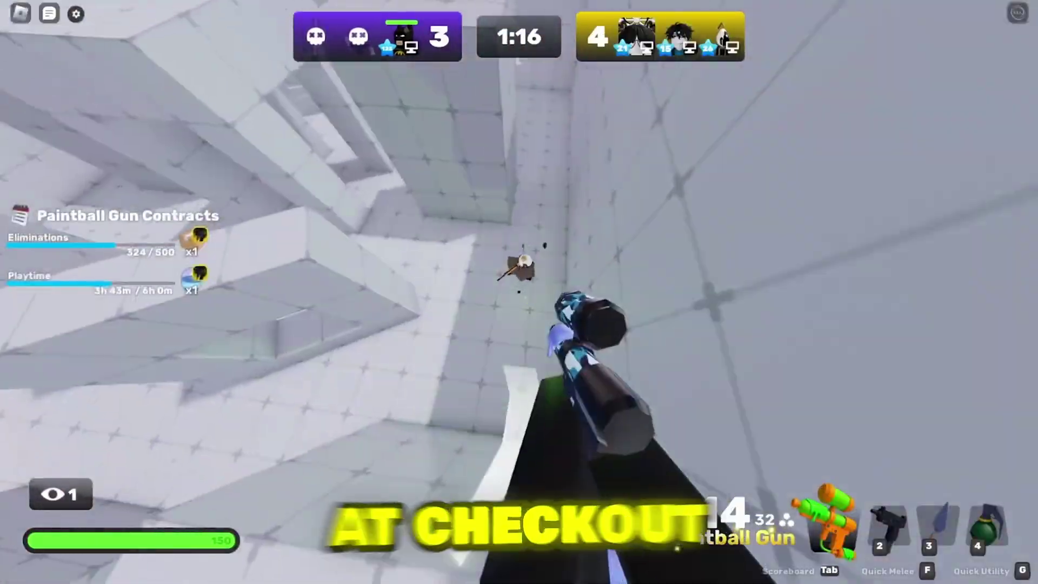
pyautogui.click(519, 292)
pyautogui.press('3')
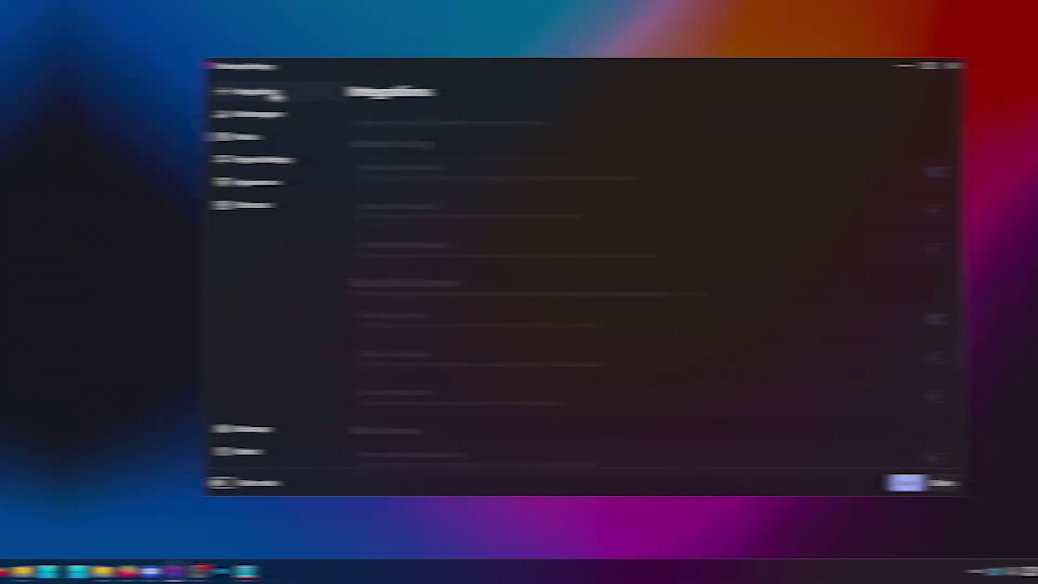
# Switch to Bloxstrap Settings, go through the Bootstrapper and Mods pages, and set the engine's anti-aliasing quality (MSAA) to 1x
pyautogui.click(200, 112)
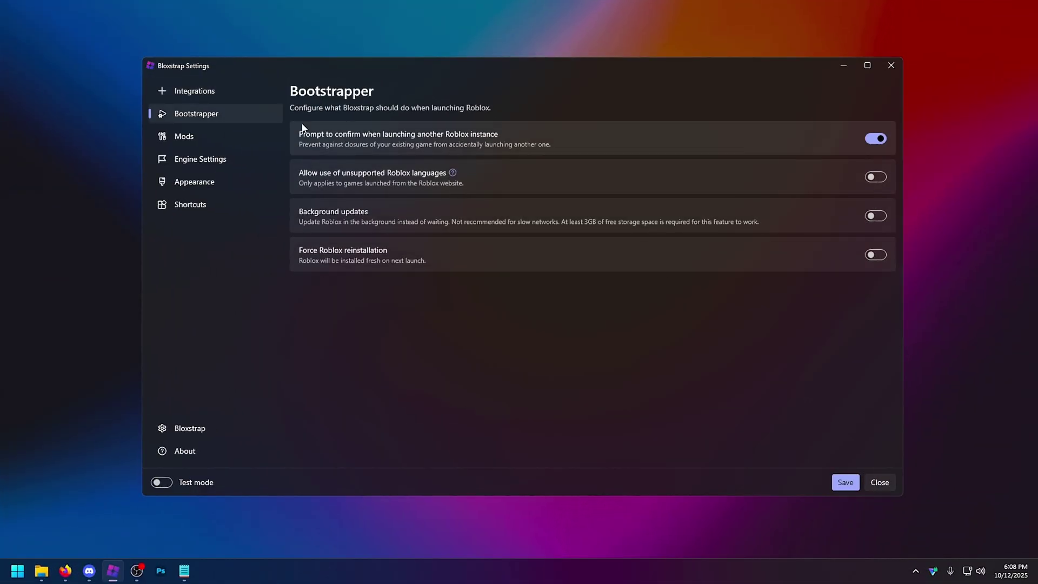
pyautogui.click(190, 138)
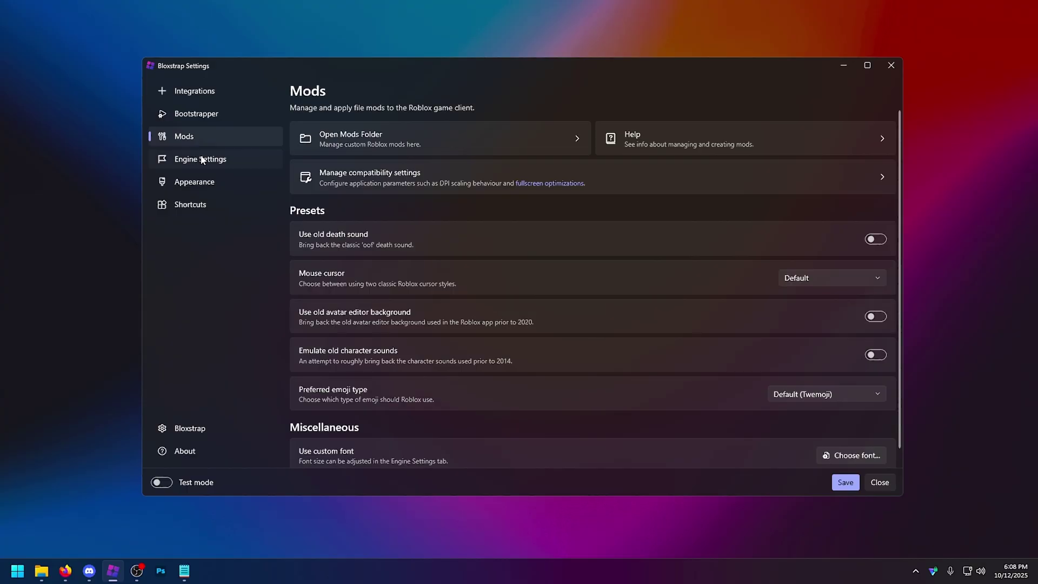
pyautogui.click(218, 166)
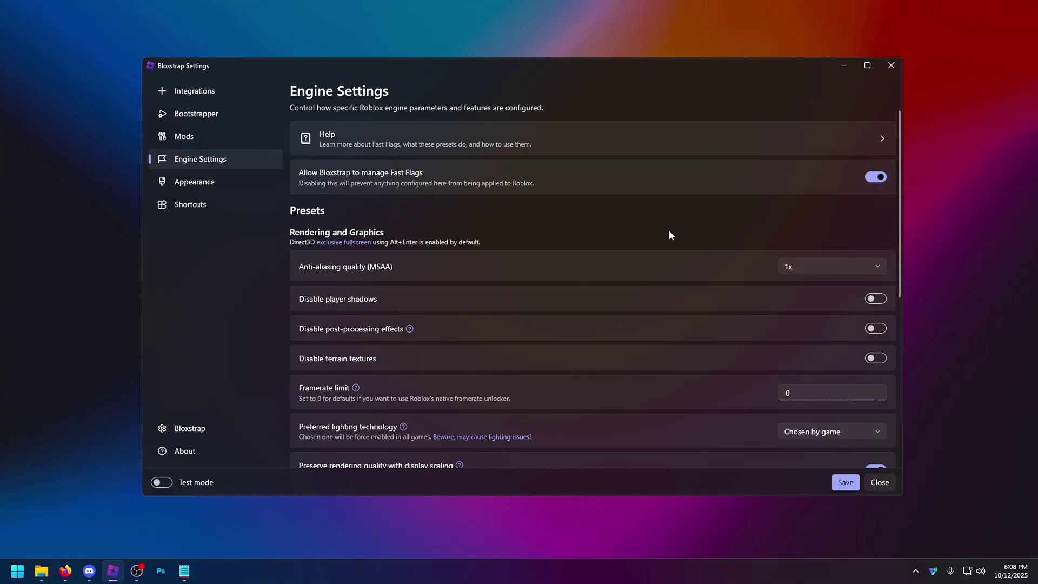
pyautogui.scroll(-3, 672, 226)
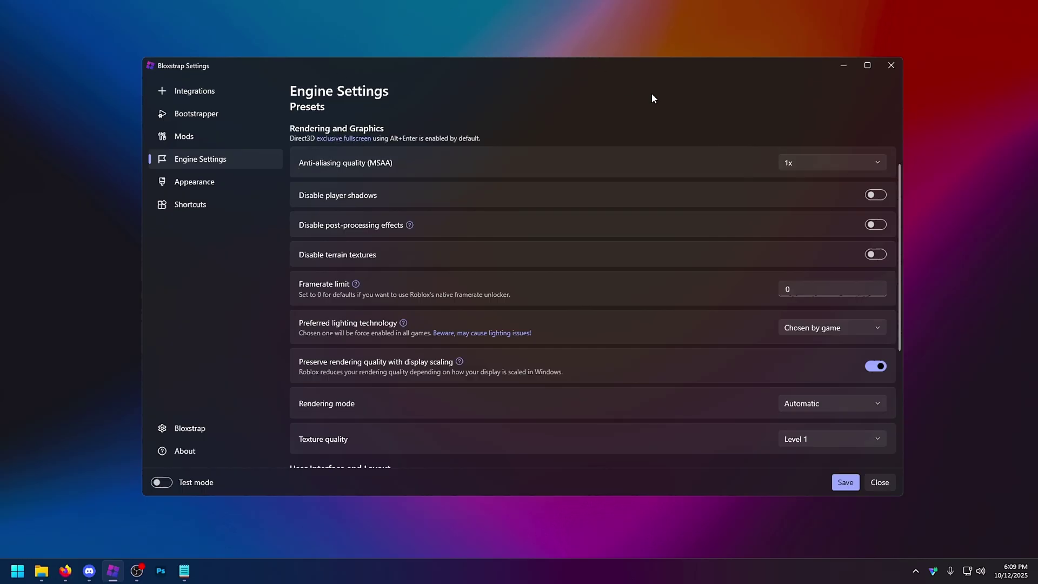
pyautogui.click(784, 164)
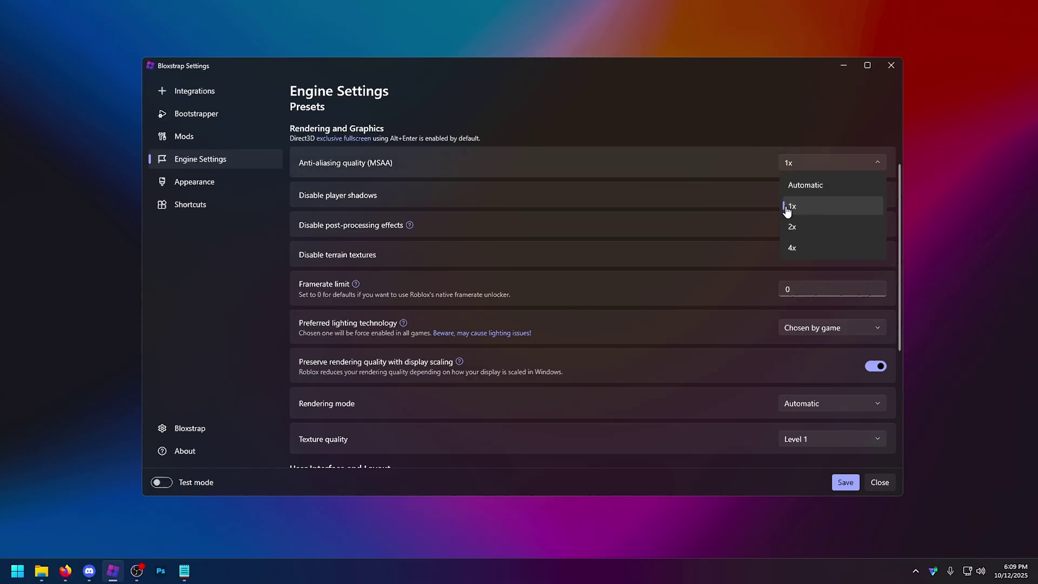
pyautogui.click(789, 208)
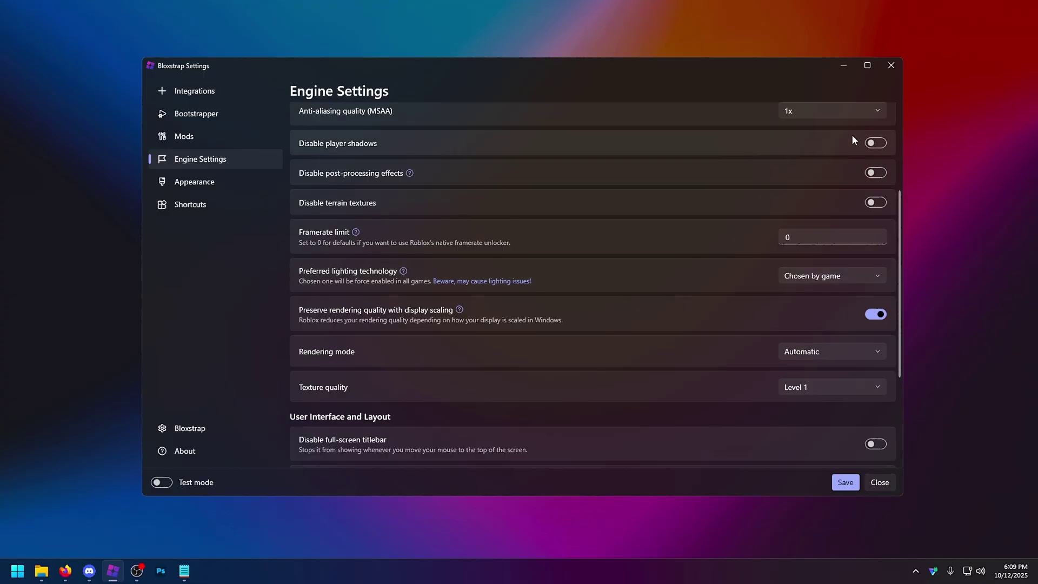
# Look through the rendering mode and texture quality options in the engine settings
pyautogui.scroll(-2, 361, 246)
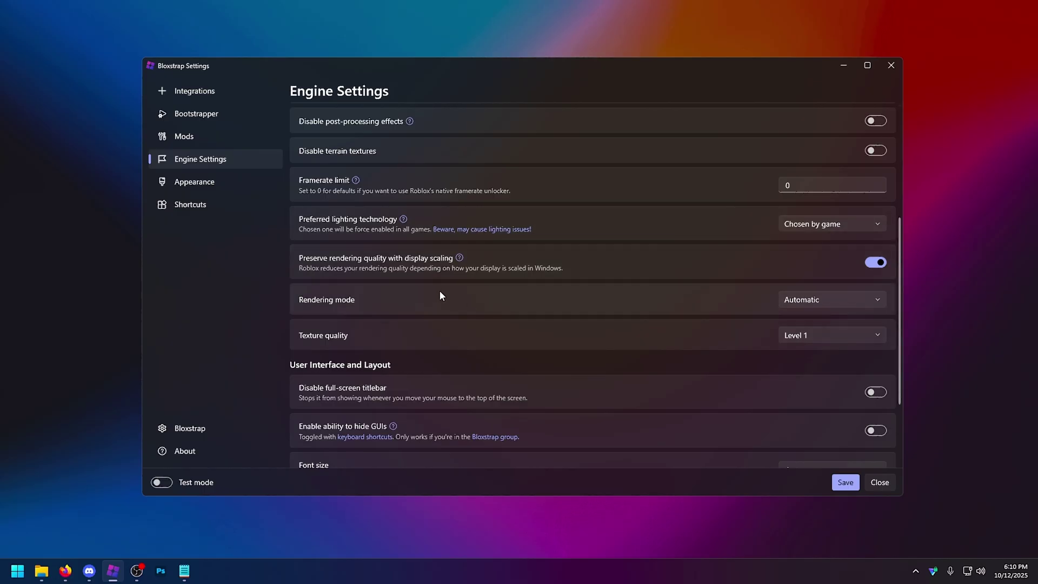
pyautogui.click(816, 301)
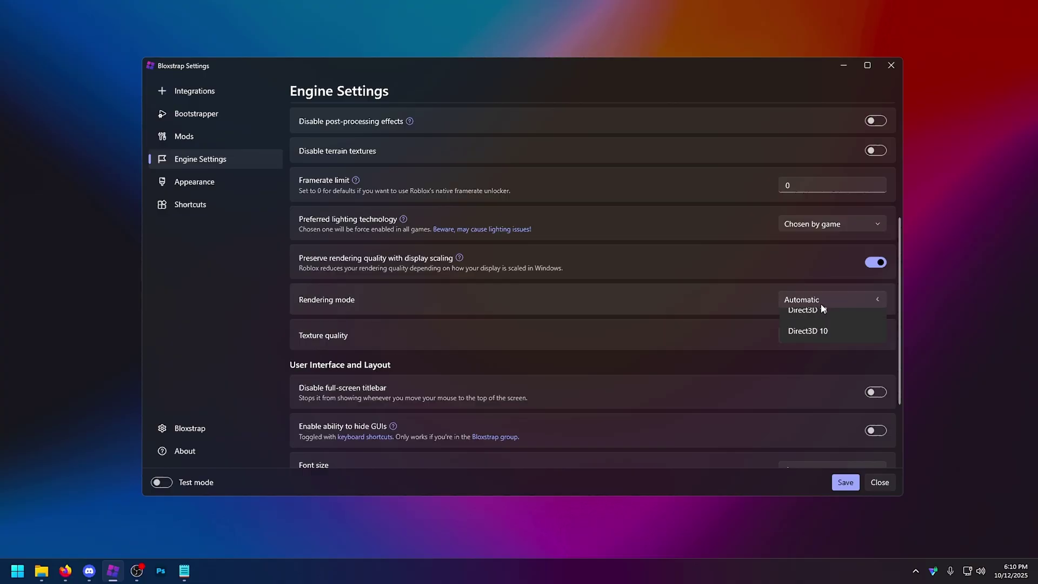
pyautogui.click(817, 300)
pyautogui.click(846, 297)
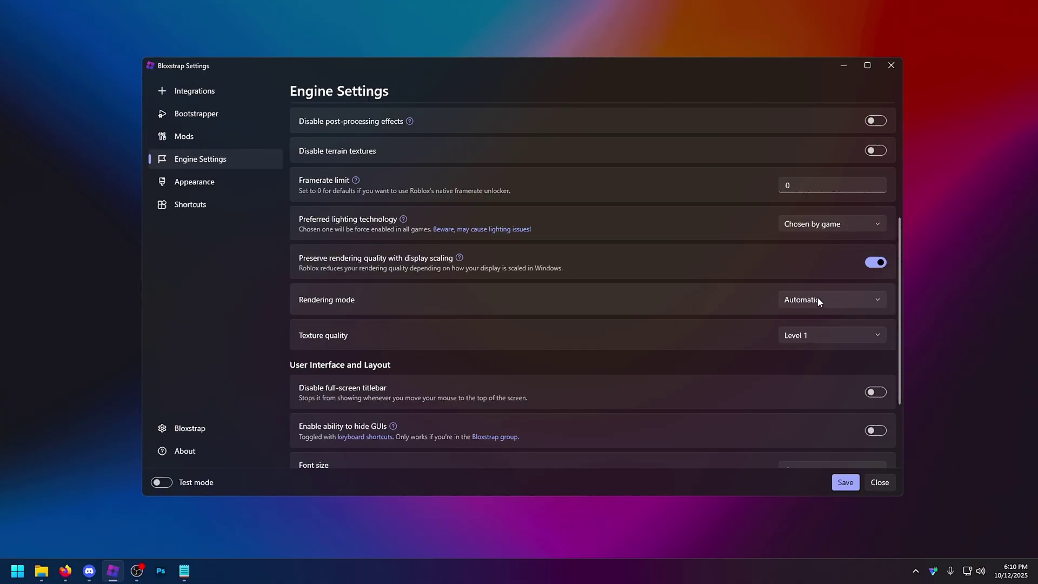
pyautogui.click(851, 336)
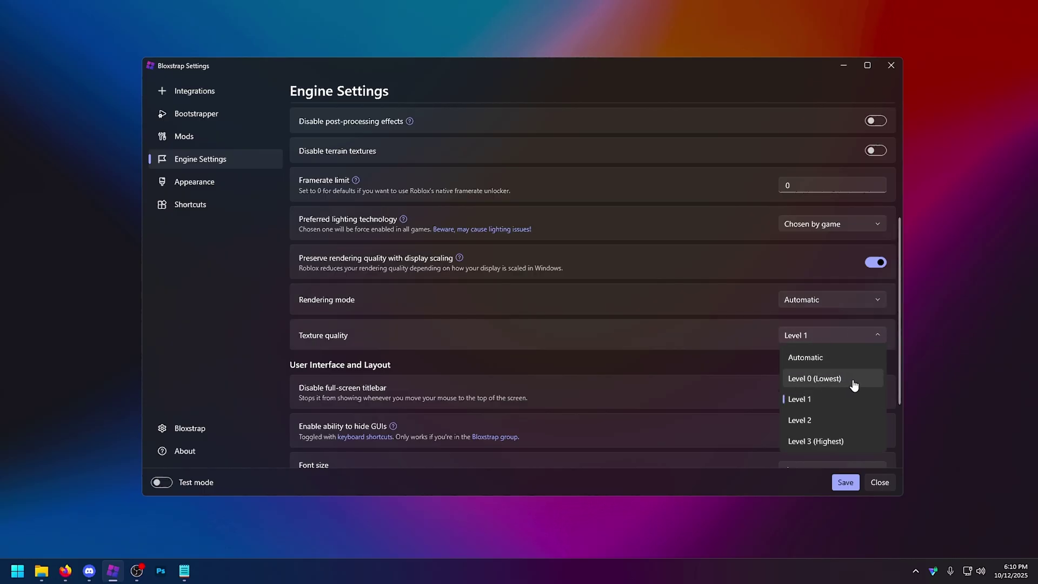
pyautogui.click(690, 340)
pyautogui.click(803, 335)
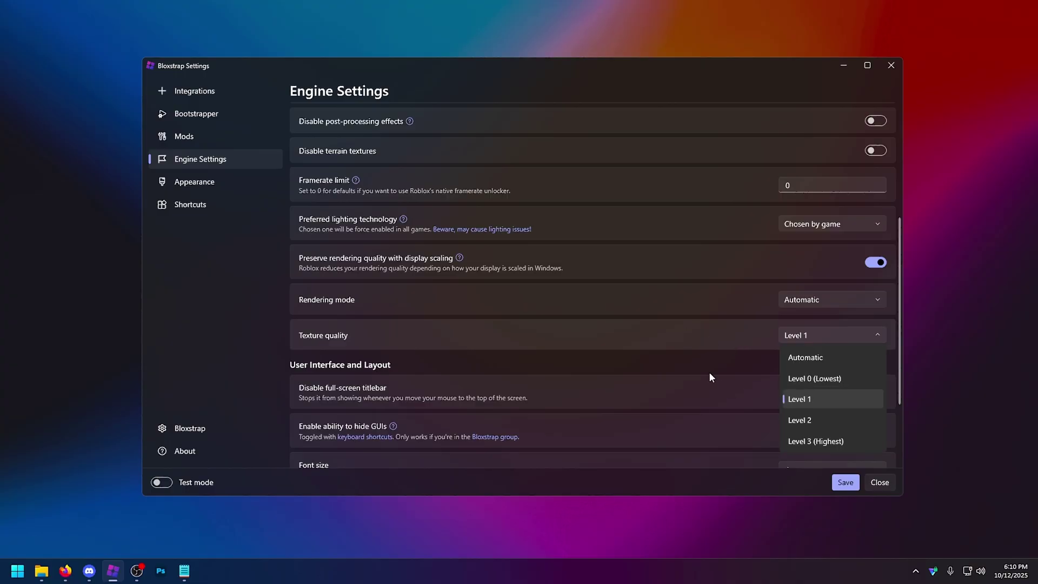
# View the Fast Flag Editor, and find ClientAppSettings.json in the ClientSettings folder of the mods folder
pyautogui.click(425, 442)
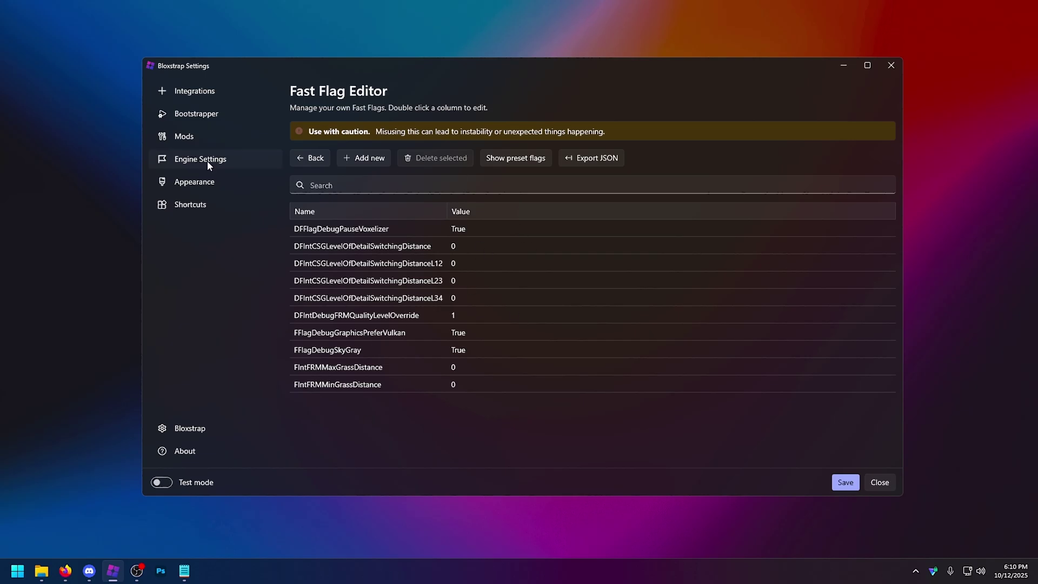
pyautogui.click(183, 136)
pyautogui.click(352, 138)
pyautogui.doubleClick(414, 248)
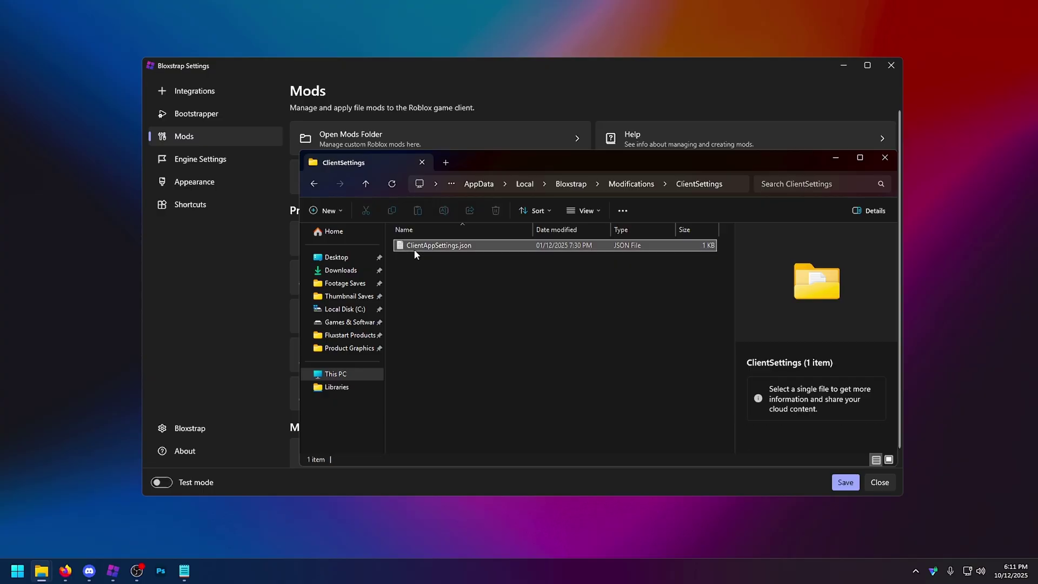
pyautogui.click(414, 246)
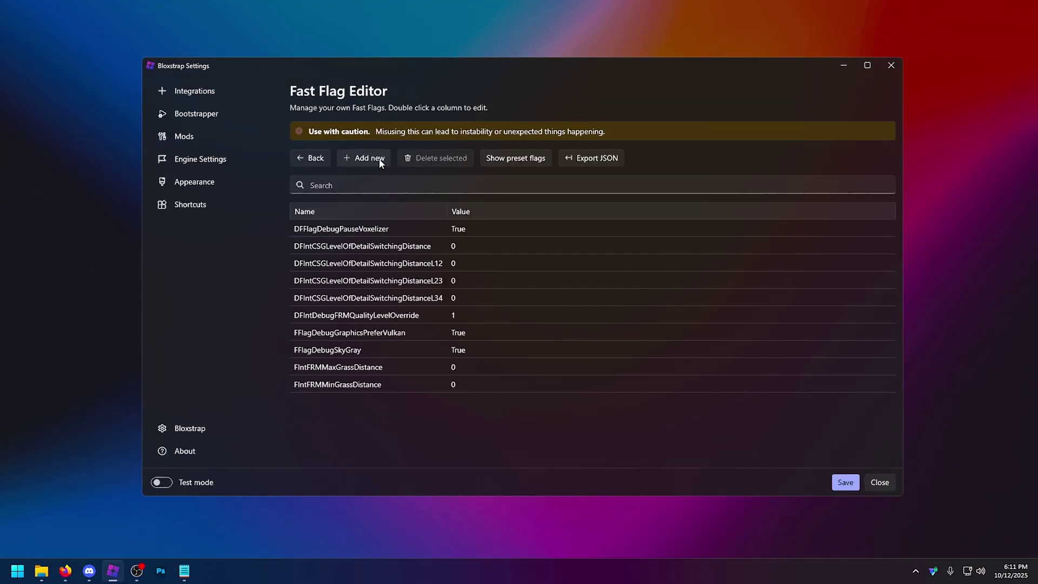
# View the JSON import option for adding fast flags and close the dialog without importing
pyautogui.click(380, 160)
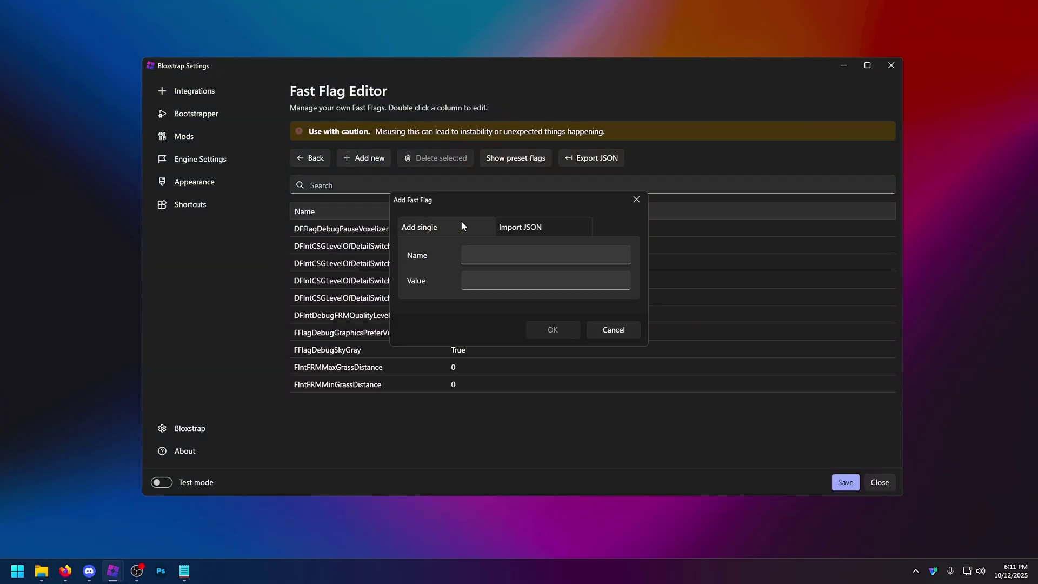
pyautogui.click(515, 227)
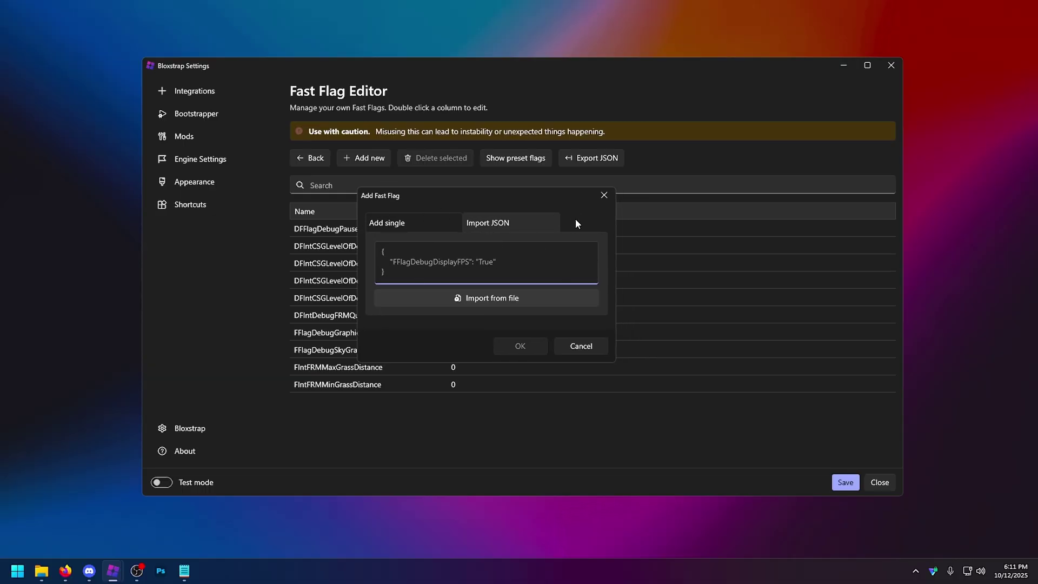
pyautogui.click(604, 195)
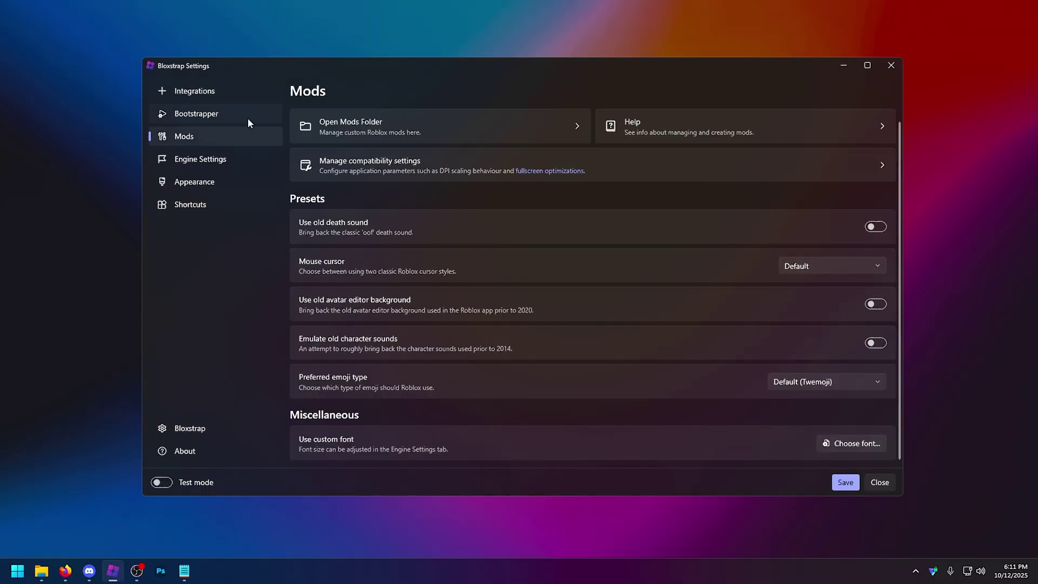
# Open the ClientSettings folder inside Bloxstrap's Modifications folder
pyautogui.click(402, 139)
pyautogui.click(472, 239)
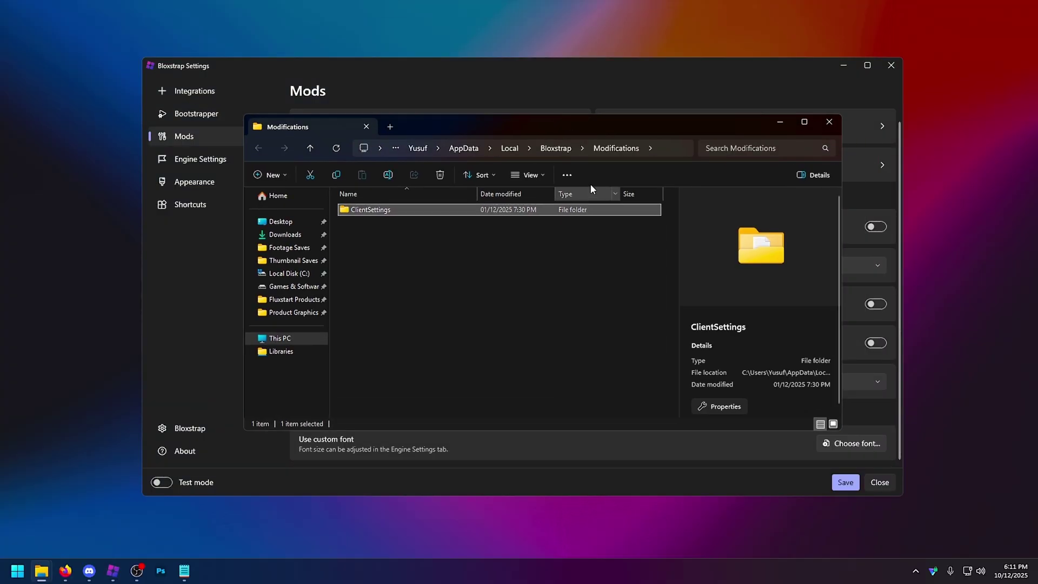
pyautogui.doubleClick(372, 210)
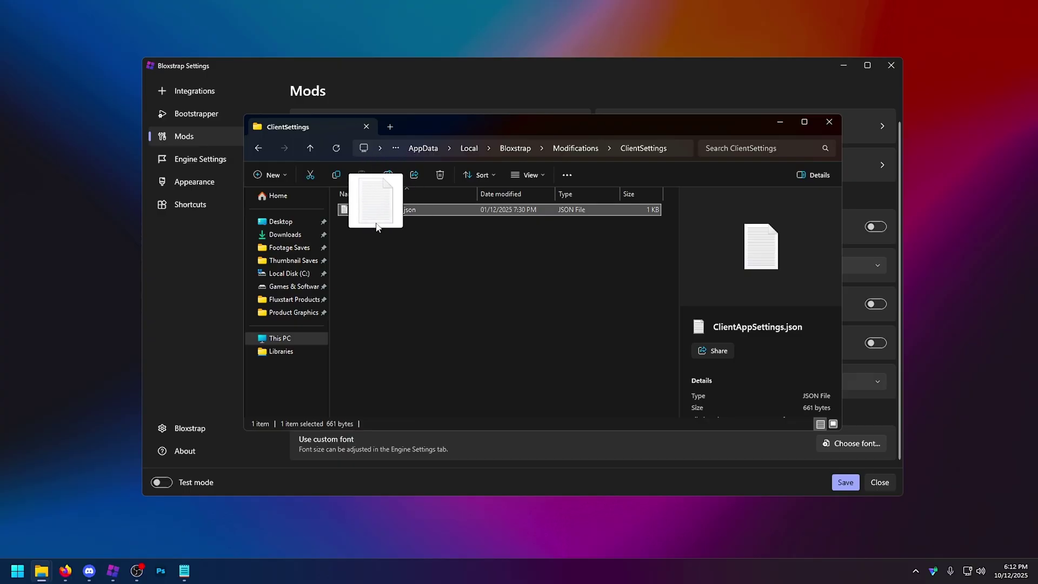
pyautogui.moveTo(436, 137); pyautogui.dragTo(447, 174)
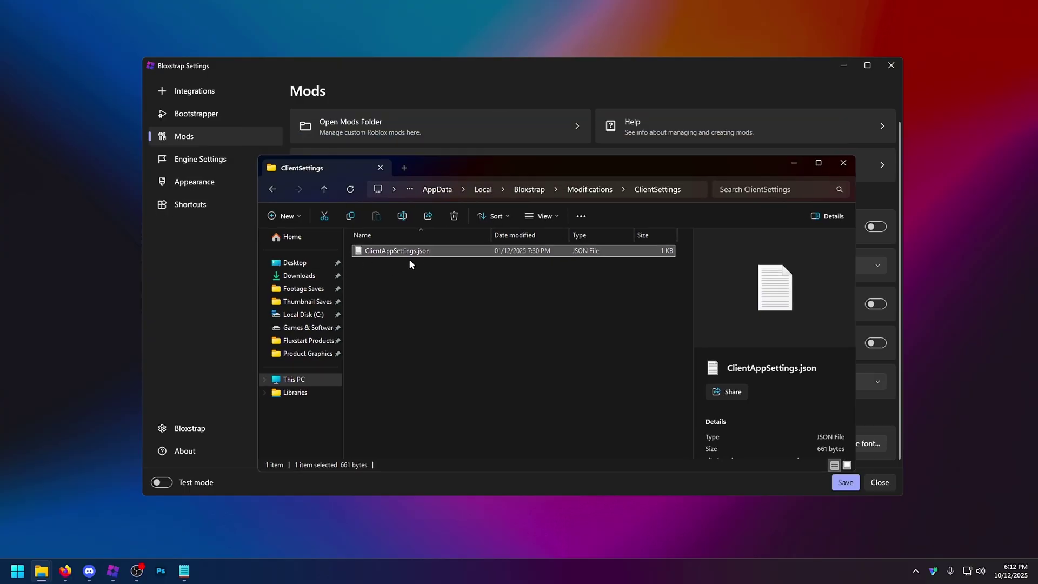
# Open ClientAppSettings.json in Notepad, select its fast flag entries, and close the file
pyautogui.doubleClick(401, 239)
pyautogui.moveTo(264, 180); pyautogui.dragTo(843, 164)
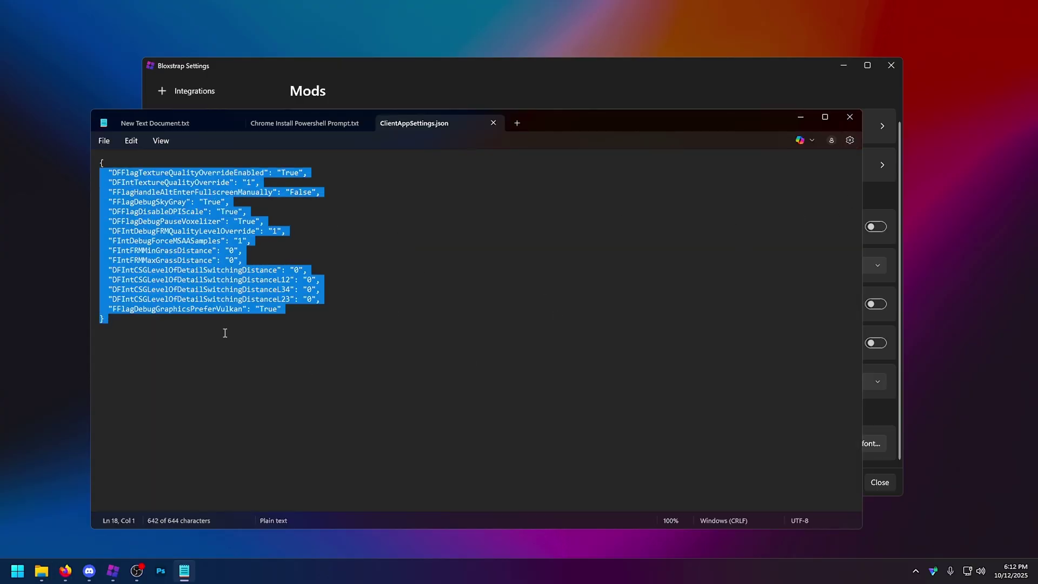
pyautogui.moveTo(225, 333); pyautogui.dragTo(74, 133)
pyautogui.click(850, 117)
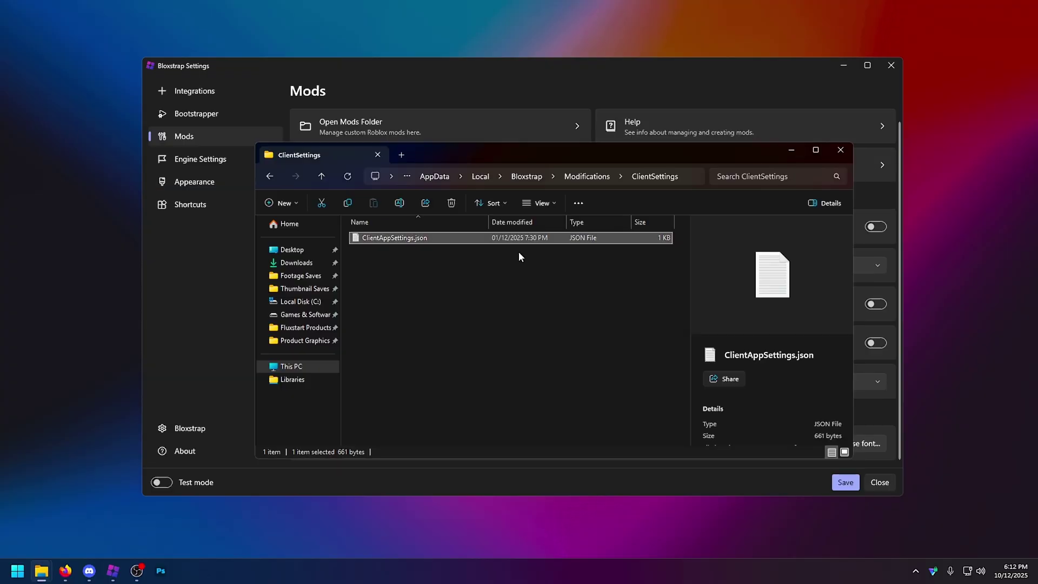
# Open the properties of ClientAppSettings.json and toggle its Read-only attribute
pyautogui.rightClick(417, 240)
pyautogui.click(456, 432)
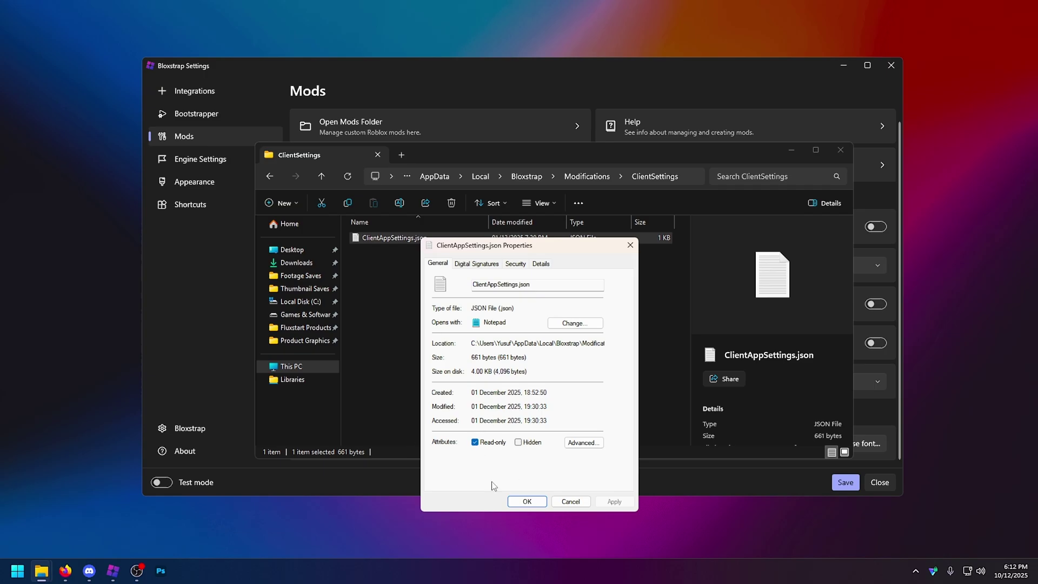
pyautogui.click(475, 443)
pyautogui.moveTo(519, 245); pyautogui.dragTo(459, 267)
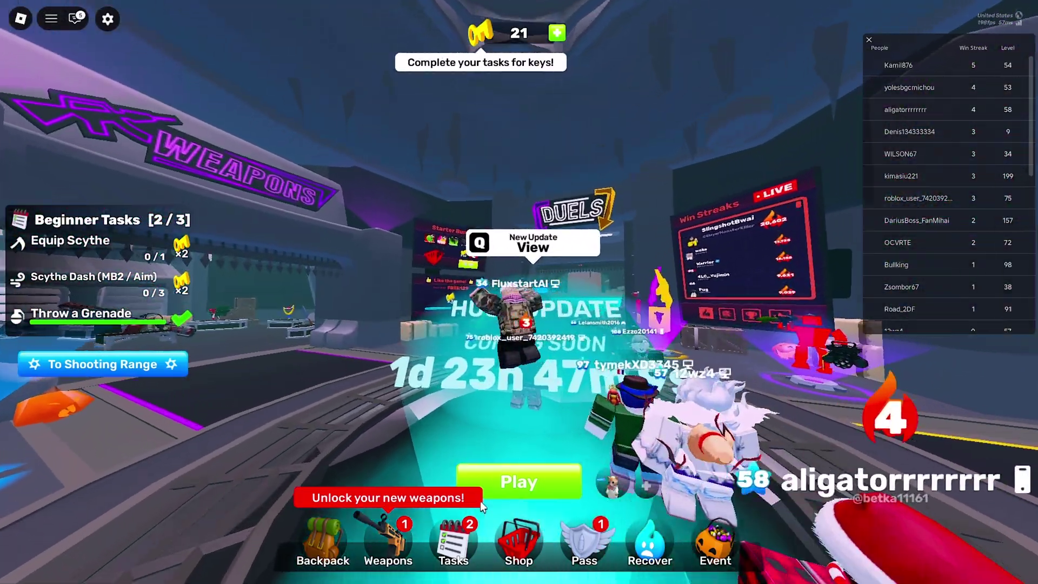
# Look through Roblox's in-game settings and set the Maximum Frame Rate to 240 FPS
pyautogui.press('Escape')
pyautogui.click(430, 113)
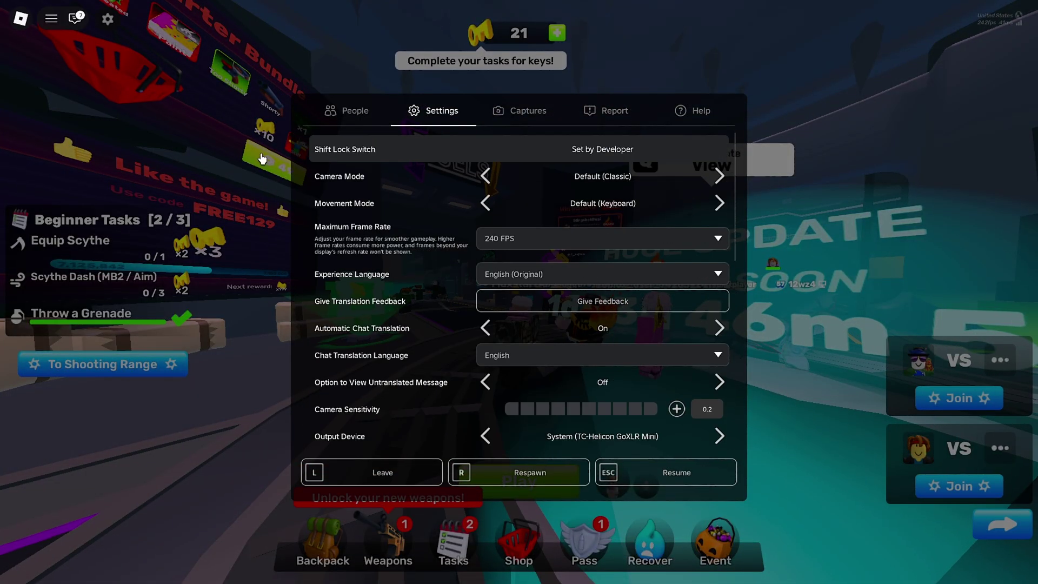
pyautogui.scroll(-6, 371, 346)
pyautogui.scroll(2, 371, 343)
pyautogui.scroll(-3, 377, 339)
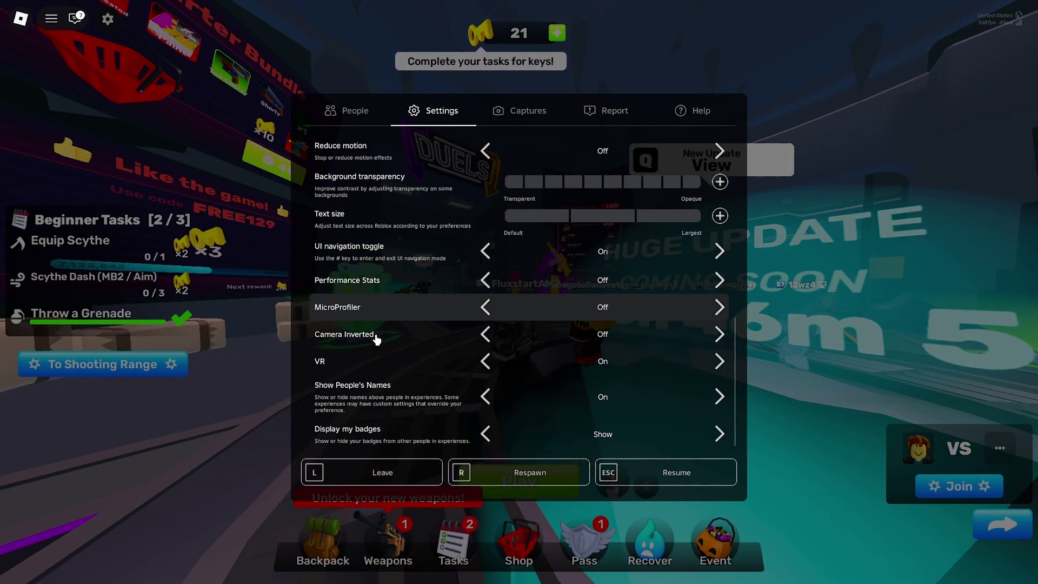
pyautogui.scroll(7, 375, 297)
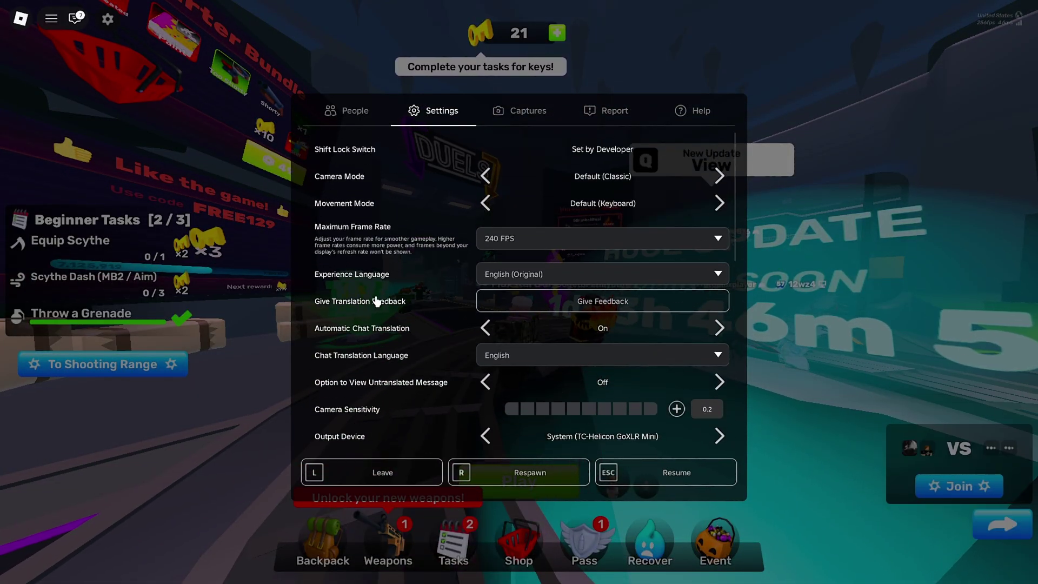
pyautogui.click(548, 244)
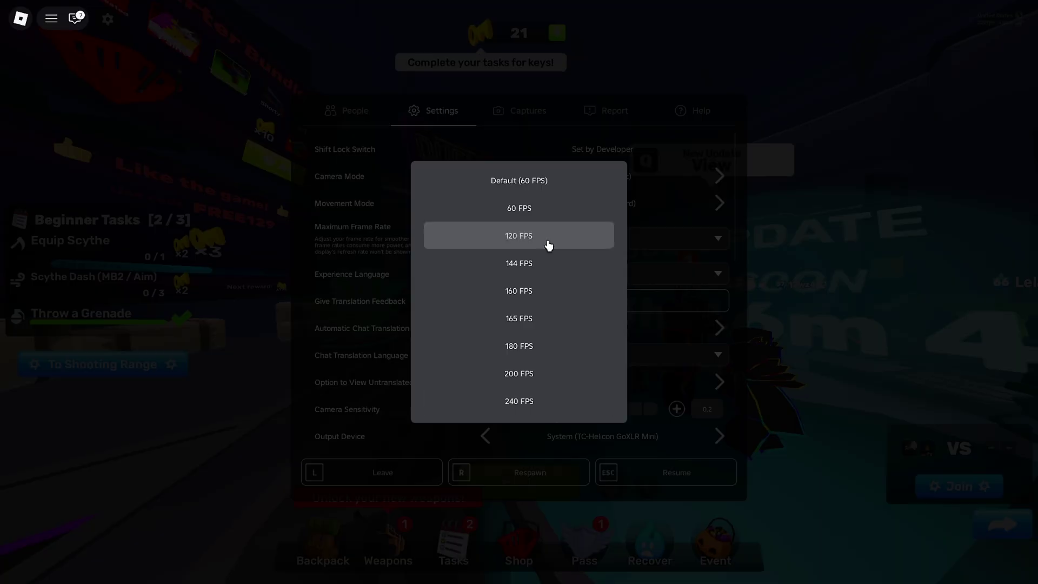
pyautogui.click(533, 410)
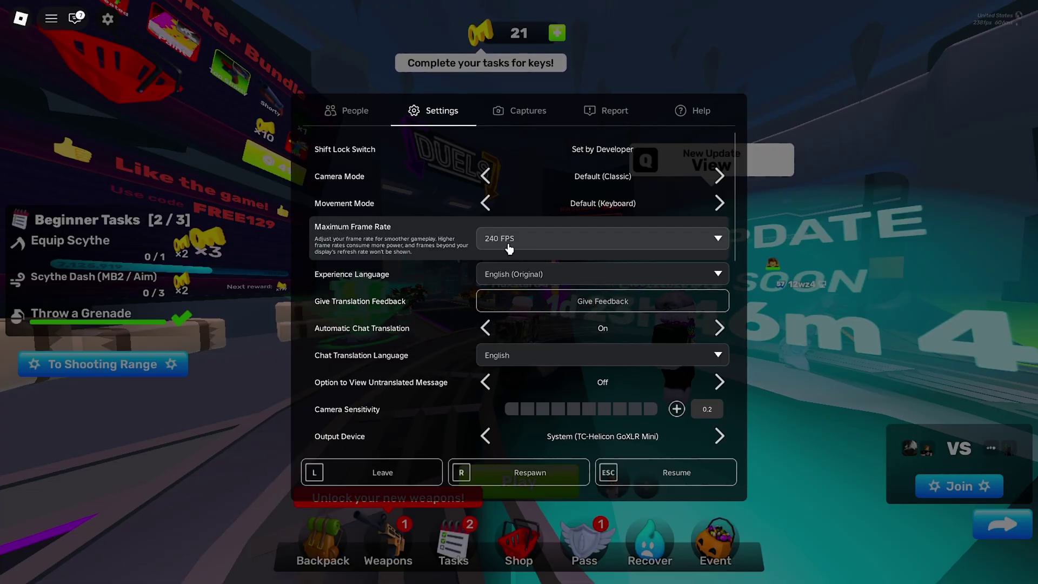
# Reselect 240 FPS as the Maximum Frame Rate and leave the Graphics Mode on Manual
pyautogui.click(508, 248)
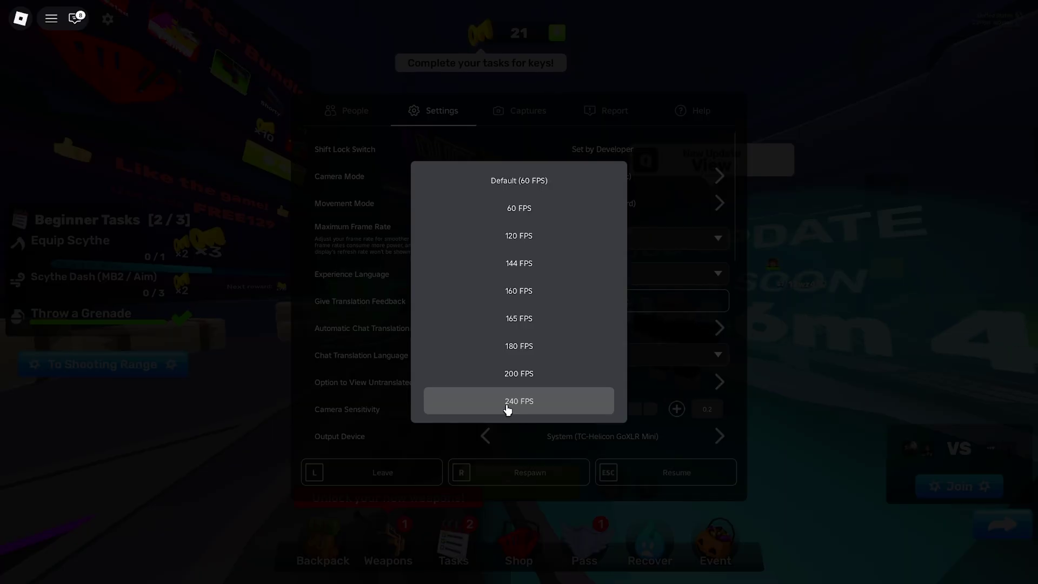
pyautogui.click(508, 401)
pyautogui.scroll(-5, 354, 247)
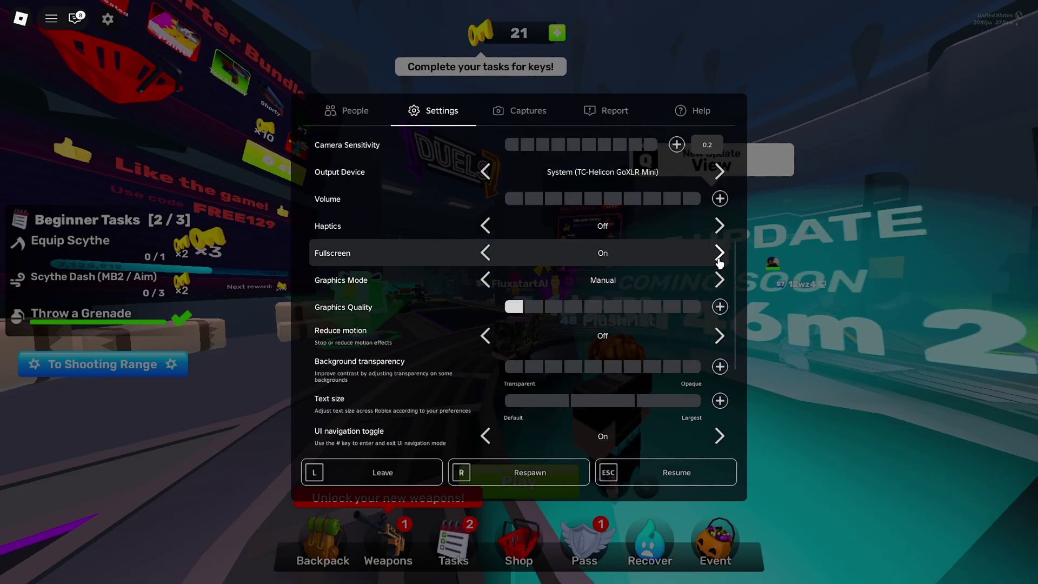
pyautogui.click(485, 280)
pyautogui.click(485, 280)
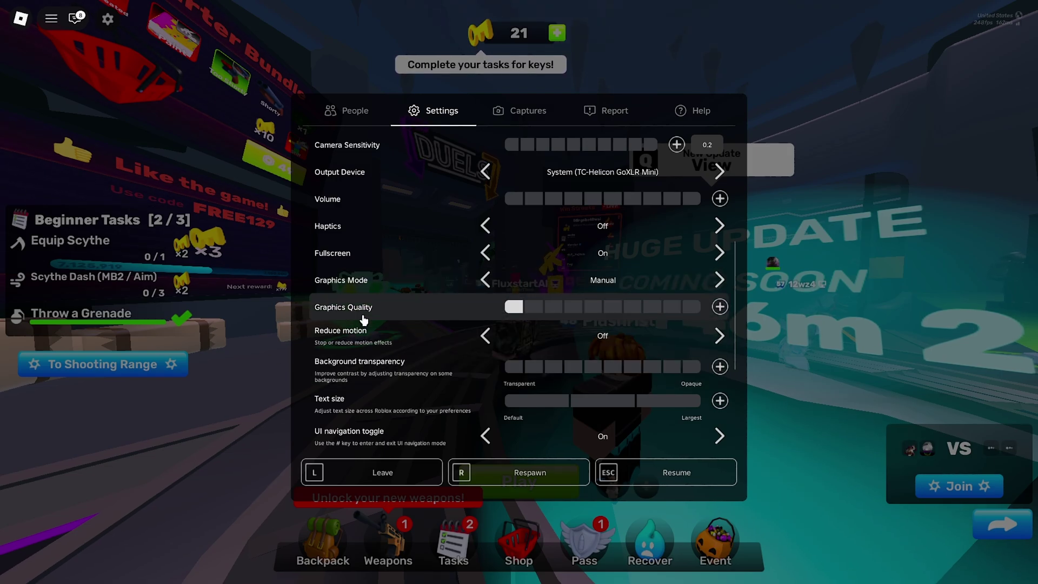
# Raise the Graphics Quality to three bars and close Roblox's settings menu
pyautogui.click(534, 307)
pyautogui.click(553, 306)
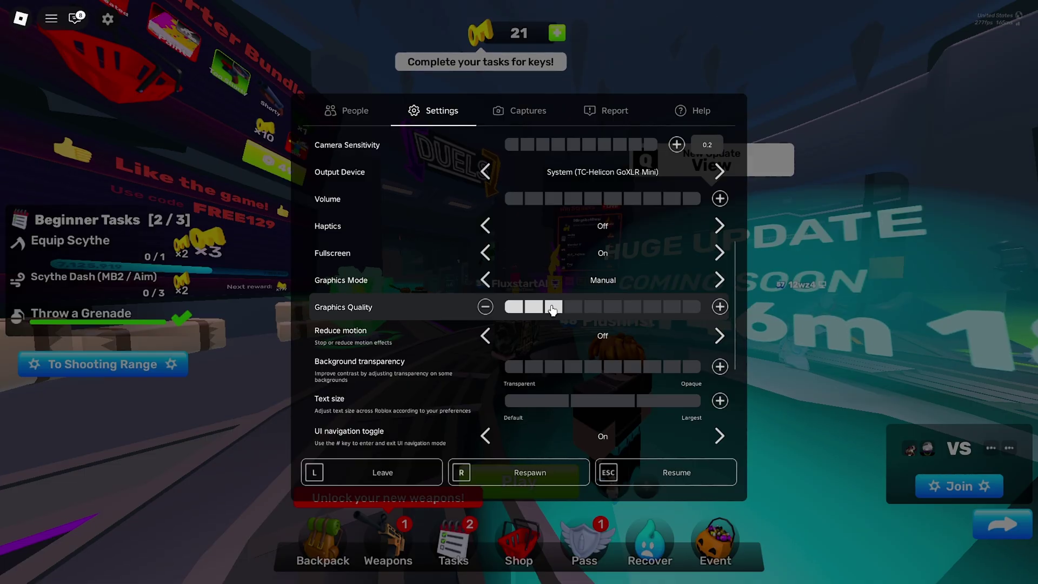
pyautogui.scroll(5, 552, 310)
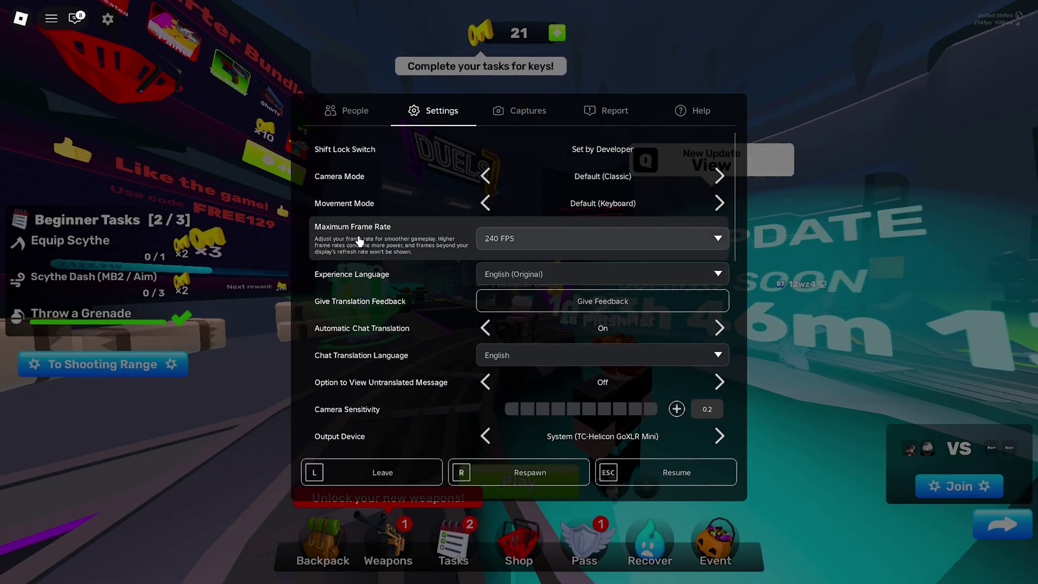
pyautogui.press('Escape')
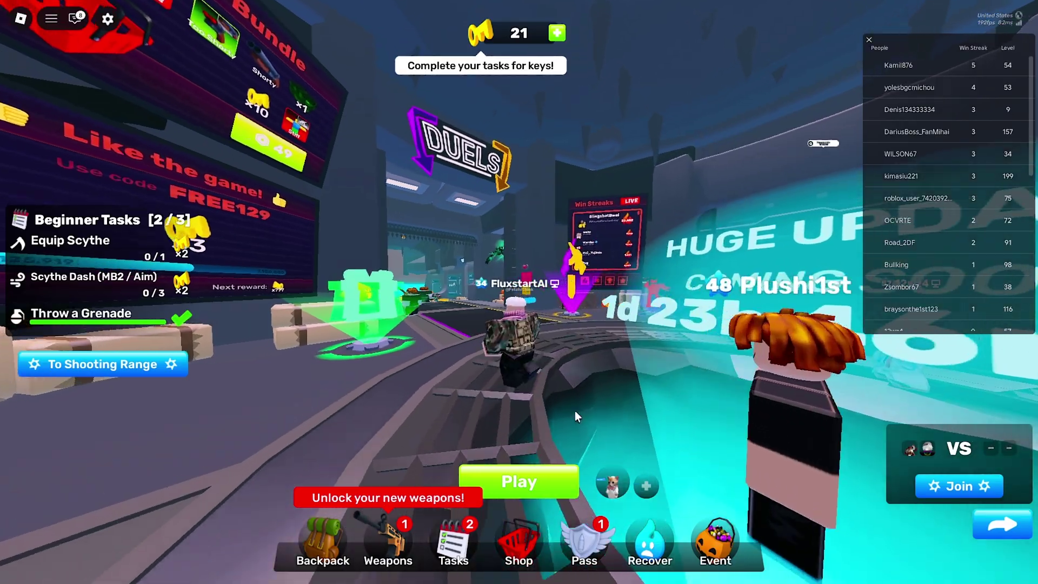
# Examine the game's own general settings, including the lag reduction, volume, sensitivity, Field Of View and camera effect options
pyautogui.click(107, 18)
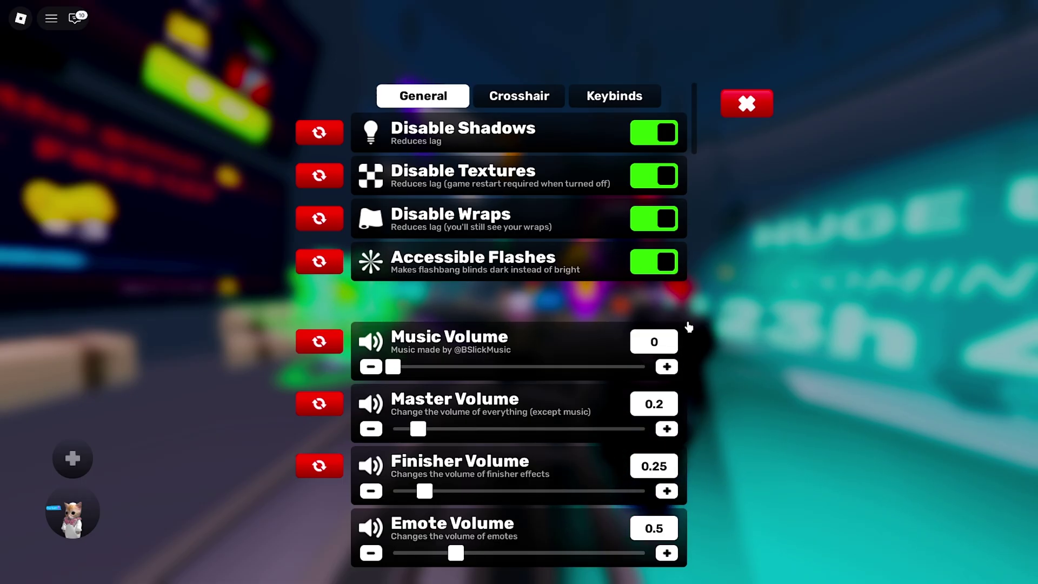
pyautogui.scroll(-10, 550, 343)
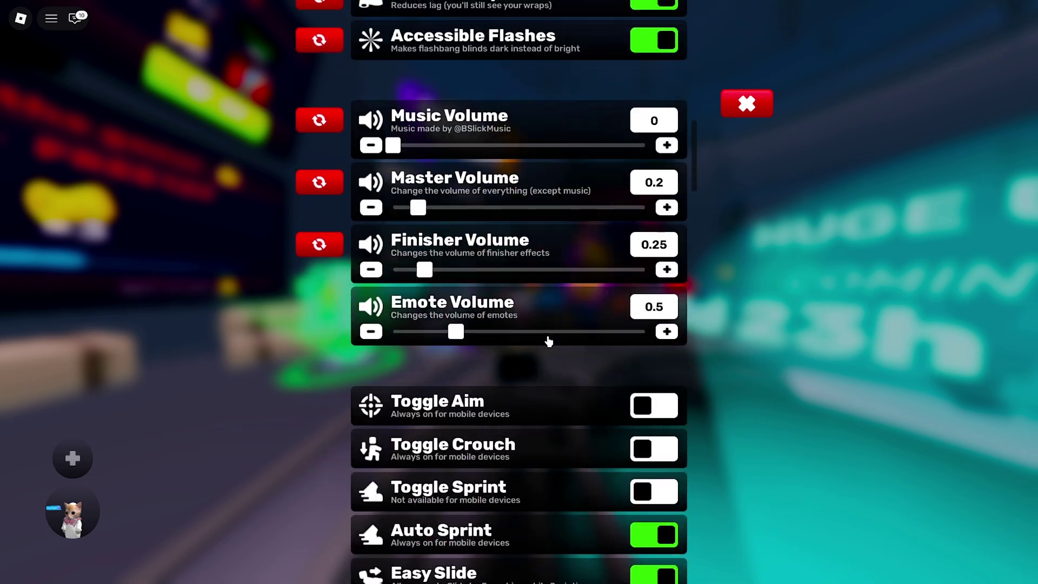
pyautogui.scroll(10, 542, 339)
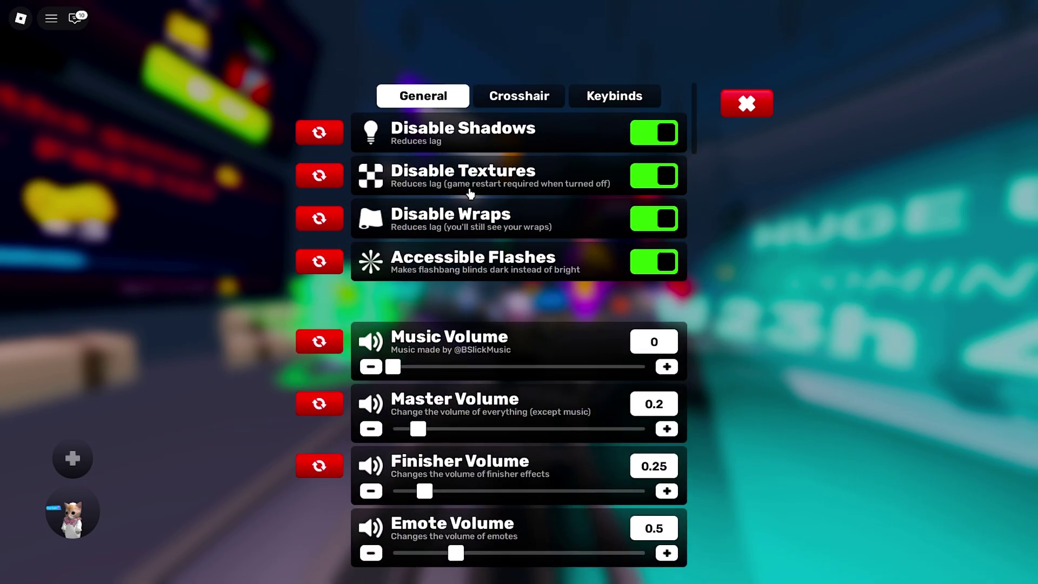
pyautogui.scroll(-10, 494, 311)
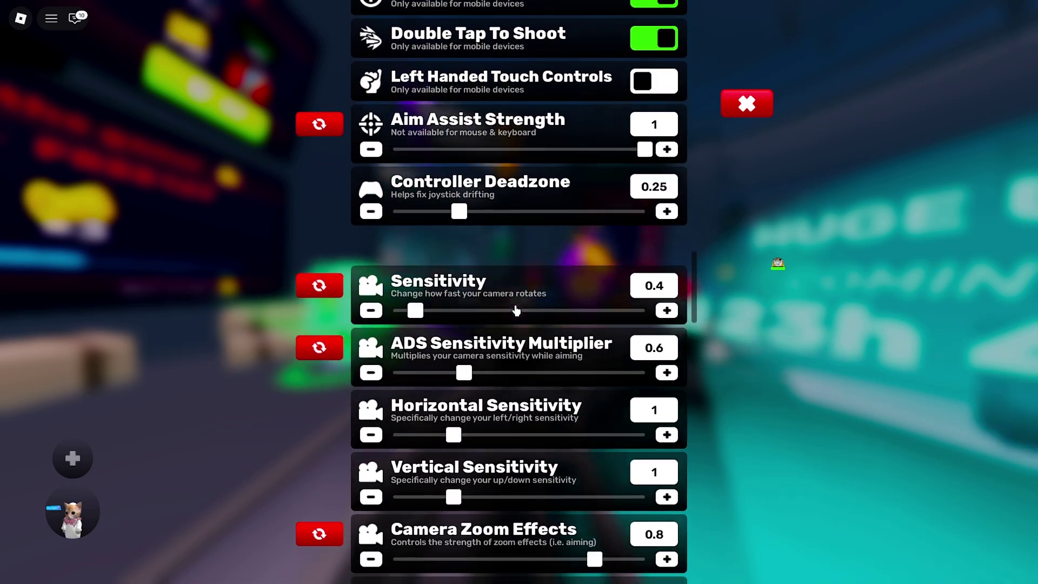
pyautogui.scroll(-5, 516, 310)
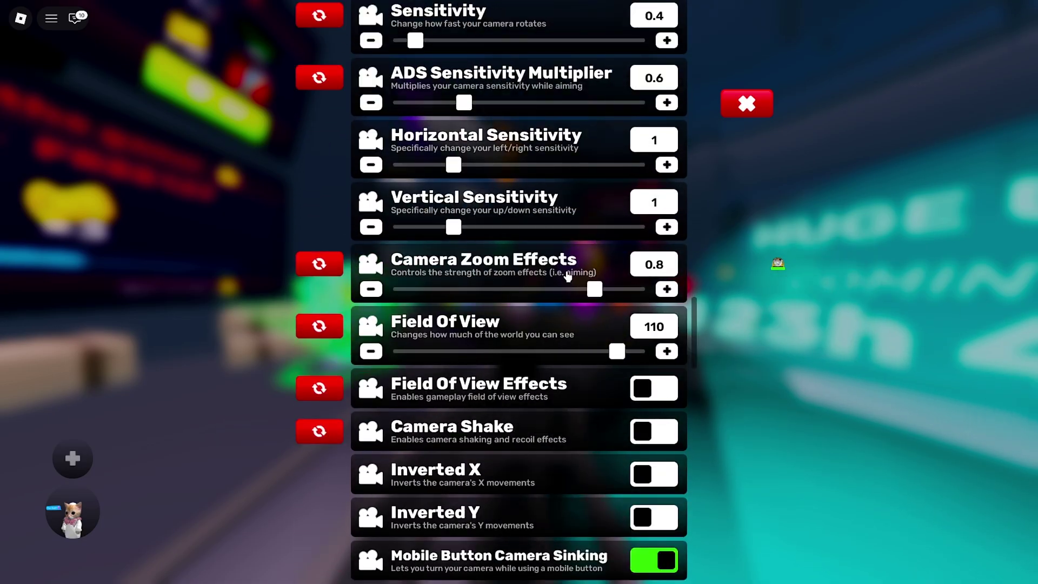
pyautogui.scroll(-2, 527, 315)
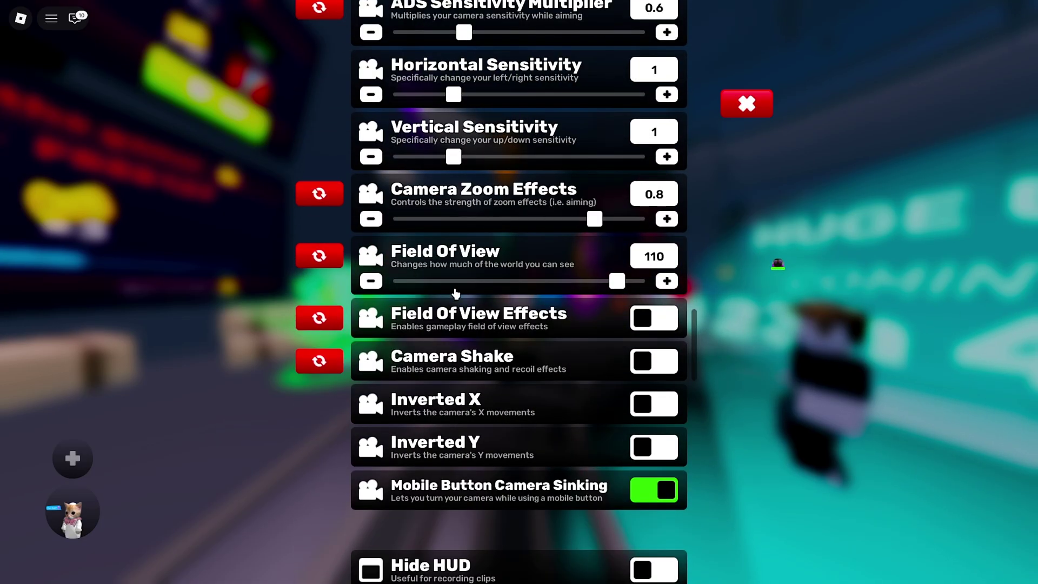
pyautogui.scroll(2, 531, 438)
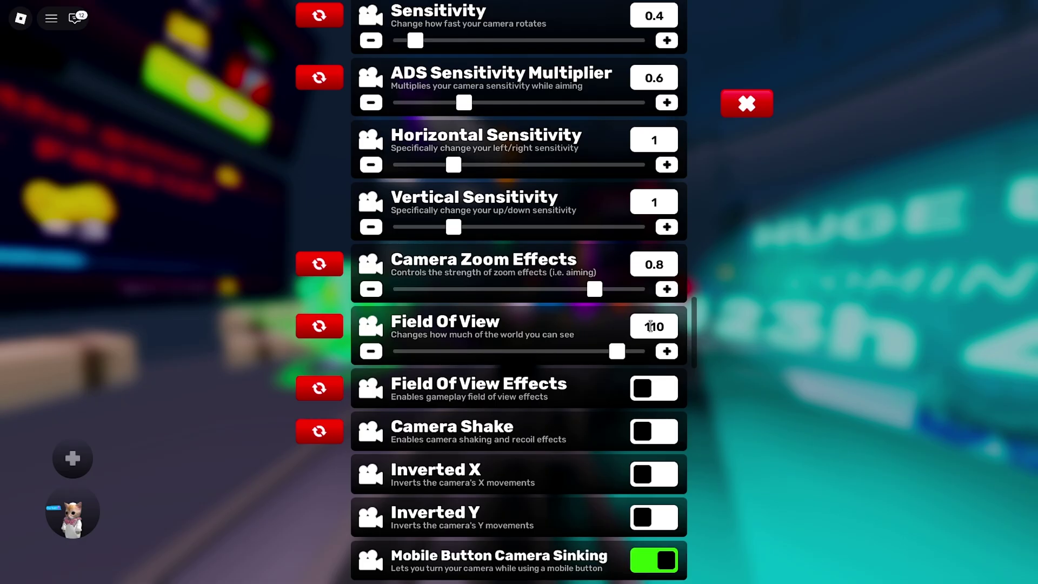
pyautogui.scroll(-6, 486, 333)
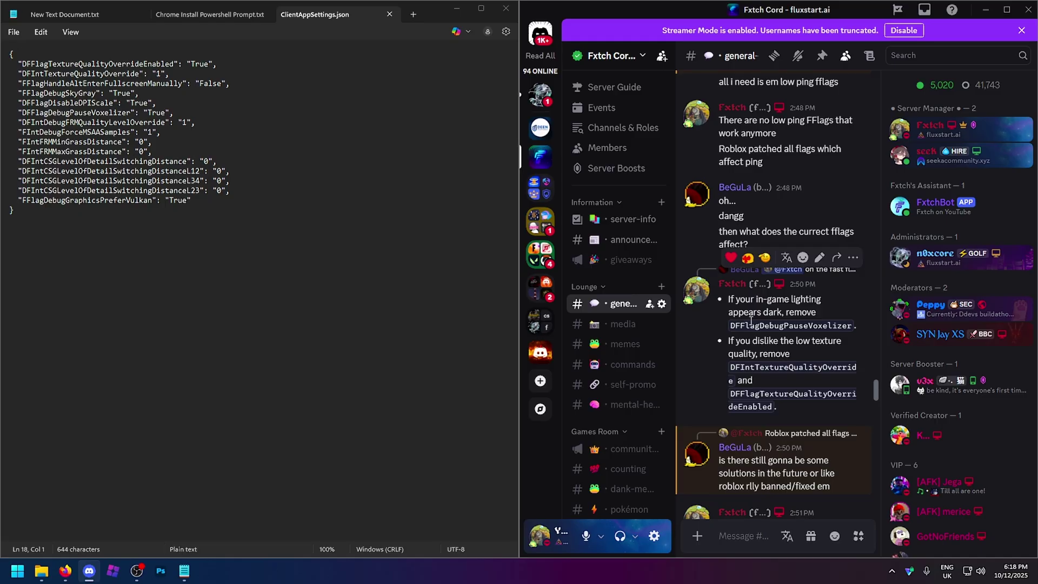
# Switch to ClientAppSettings.json in Notepad beside Discord and highlight DFFlagDebugPauseVoxelizer in the message about dark in-game lighting
pyautogui.hotkey('alt', 'Tab')
pyautogui.hotkey('ctrl', 'a')
pyautogui.hotkey('ctrl', 'v')
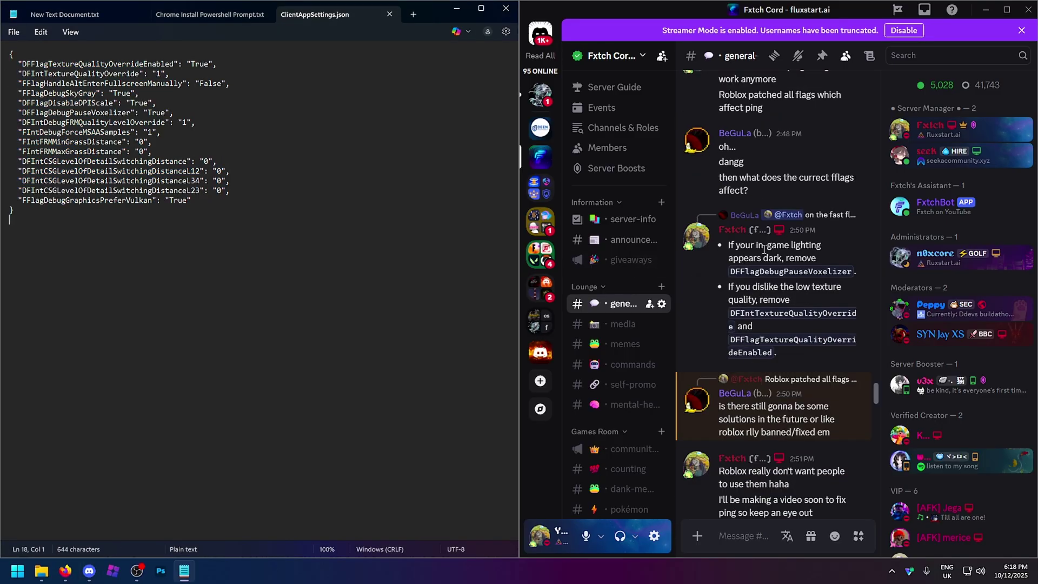
pyautogui.moveTo(728, 245); pyautogui.dragTo(830, 272)
pyautogui.click(745, 243)
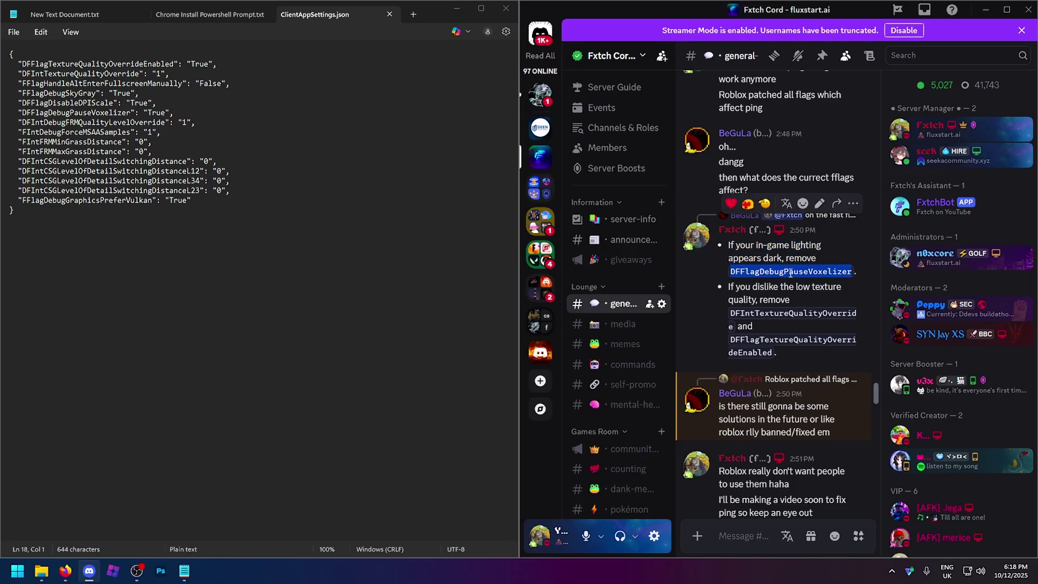
# Try removing the DFFlagDebugPauseVoxelizer line from ClientAppSettings.json, and undo the deletion
pyautogui.moveTo(174, 112); pyautogui.dragTo(1, 110)
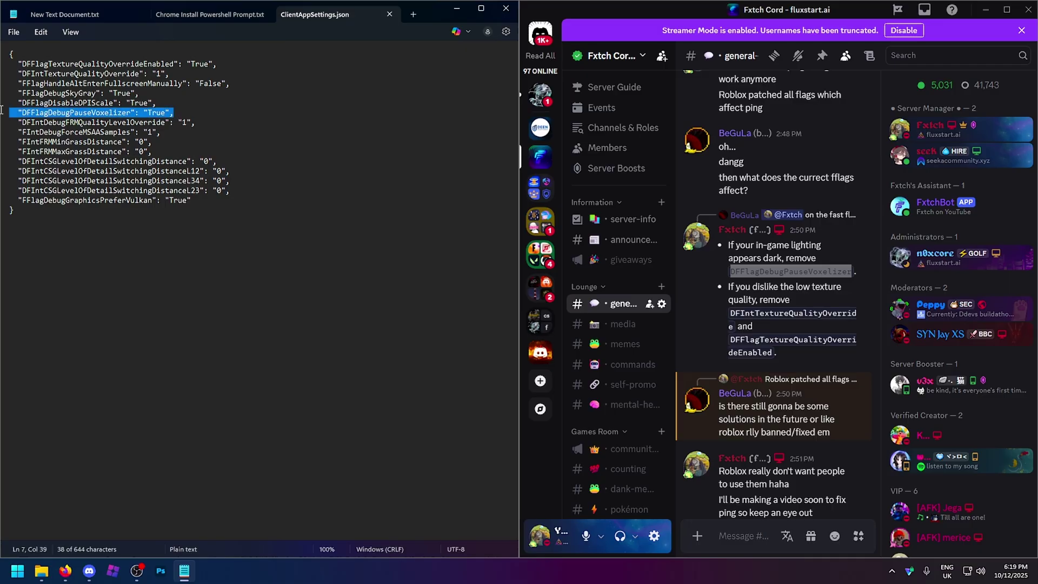
pyautogui.doubleClick(156, 113)
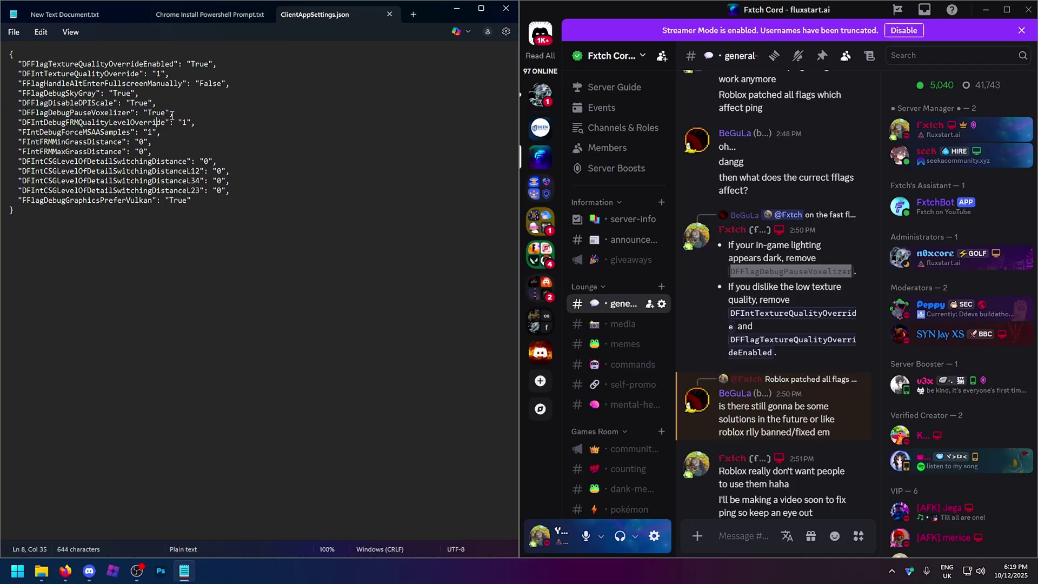
pyautogui.moveTo(173, 112); pyautogui.dragTo(8, 113)
pyautogui.press('BackSpace')
pyautogui.press('BackSpace')
pyautogui.hotkey('ctrl', 'z')
pyautogui.click(55, 286)
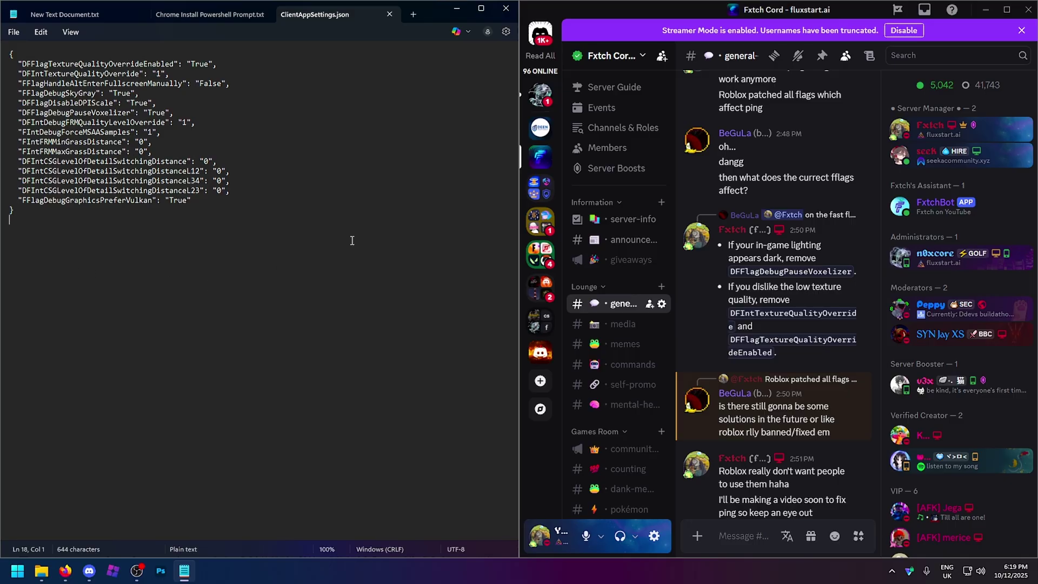
# Select the DFFlagTextureQualityOverrideEnabled and DFIntTextureQualityOverride lines in ClientAppSettings.json
pyautogui.moveTo(171, 74)
pyautogui.mouseDown()
pyautogui.moveTo(1, 65)
pyautogui.moveTo(180, 64)
pyautogui.mouseUp()
pyautogui.click(67, 73)
pyautogui.moveTo(44, 74); pyautogui.dragTo(184, 63)
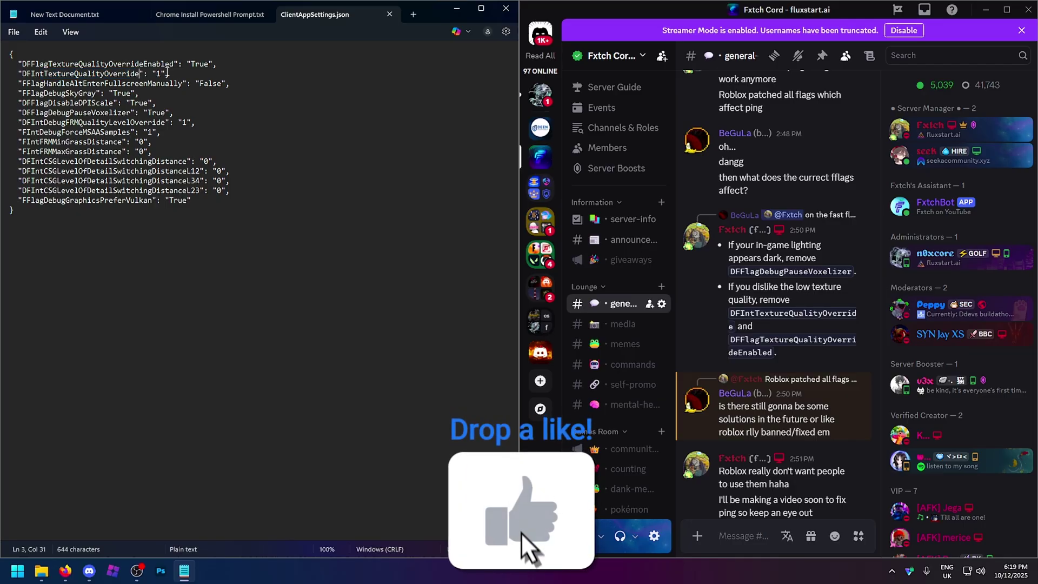
pyautogui.moveTo(76, 73); pyautogui.dragTo(174, 74)
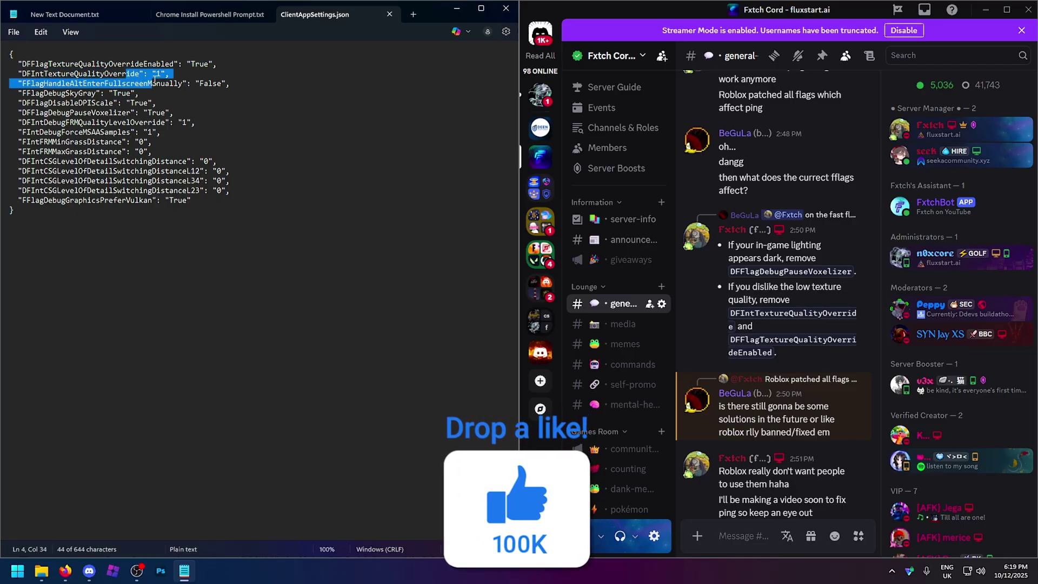
pyautogui.click(155, 74)
pyautogui.press('Right')
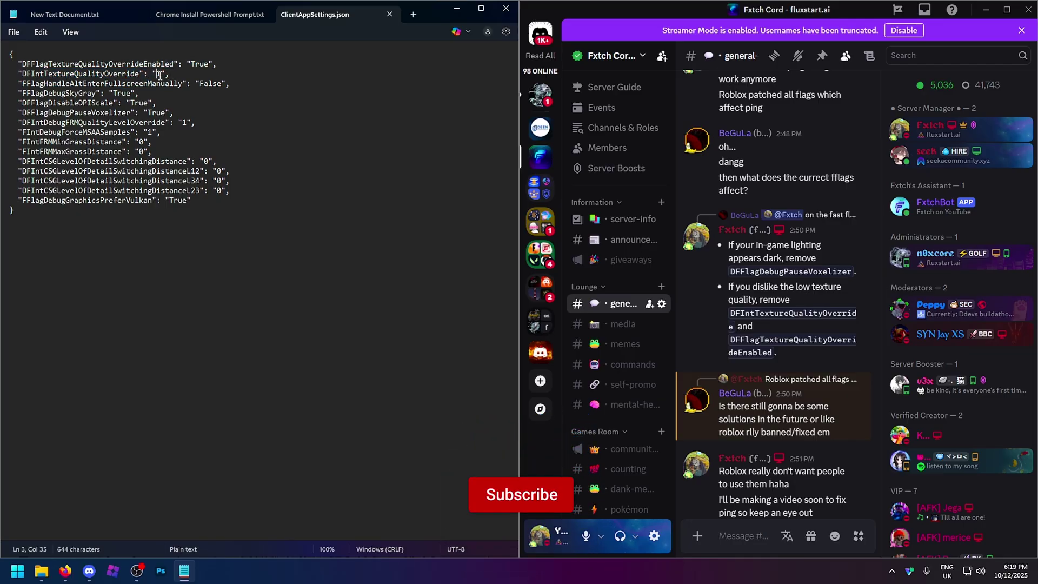
pyautogui.click(2, 64)
pyautogui.hotkey('shift', 'Down')
pyautogui.hotkey('shift', 'End')
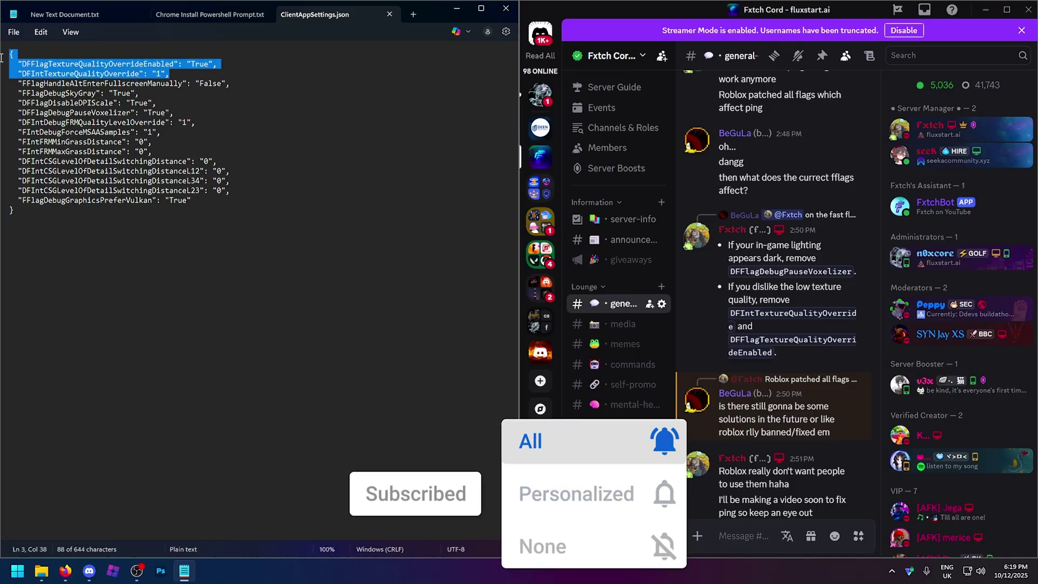